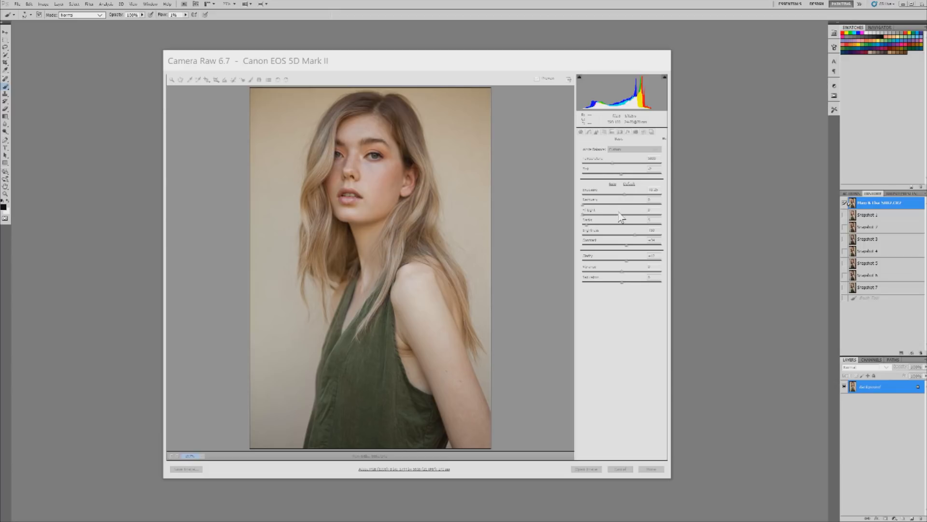
Step: Slightly raise the contrast, clarity and exposure of the raw portrait, and open the image for editing
{"action": "left_click", "coordinate": [628, 249]}
{"action": "left_click_drag", "start_coordinate": [628, 250], "coordinate": [632, 244]}
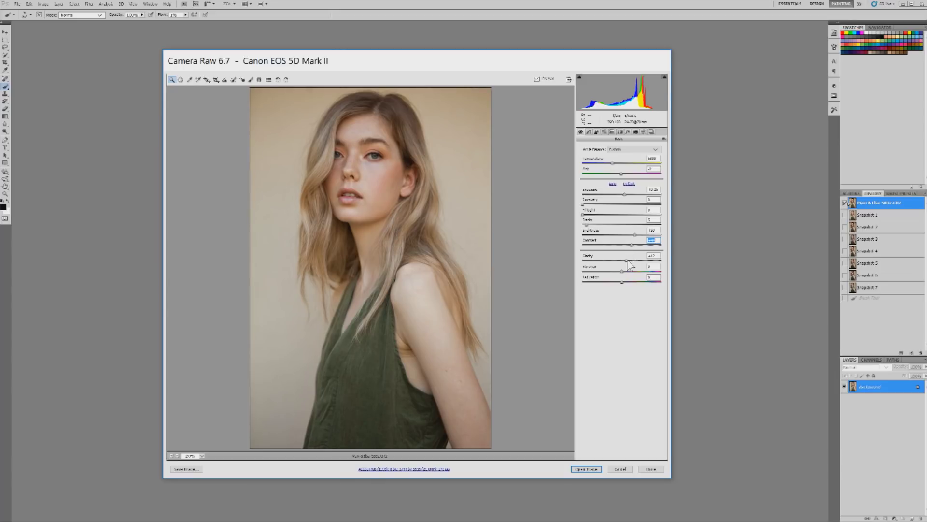
{"action": "left_click_drag", "start_coordinate": [628, 263], "coordinate": [633, 265]}
{"action": "left_click", "coordinate": [625, 195]}
{"action": "left_click_drag", "start_coordinate": [625, 195], "coordinate": [626, 195]}
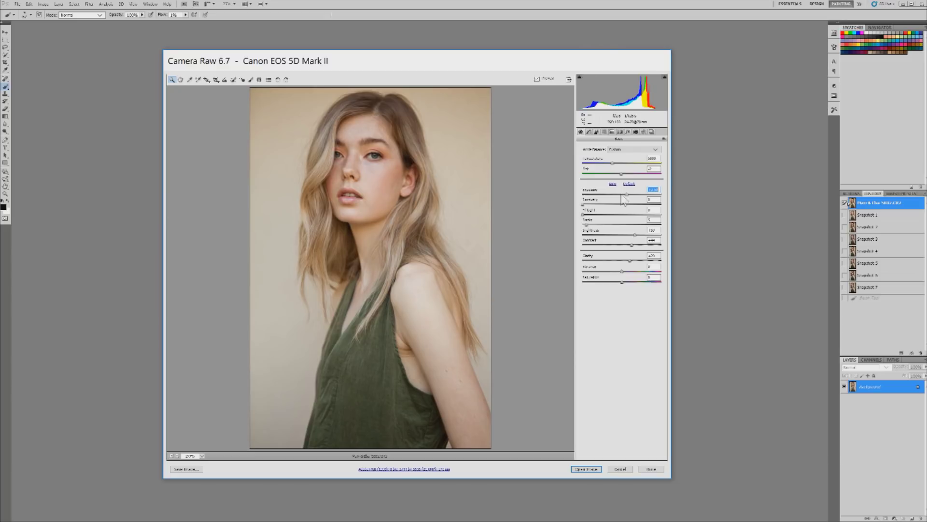
{"action": "left_click", "coordinate": [583, 468]}
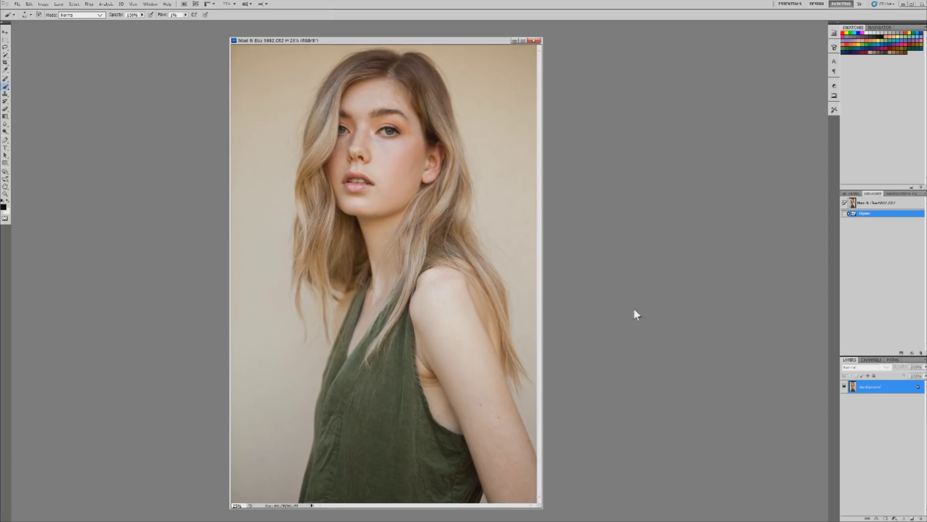
Step: Add a Curves adjustment layer, lift the RGB curve's midtones to brighten the portrait, and invert its layer mask to black
{"action": "left_click", "coordinate": [895, 518]}
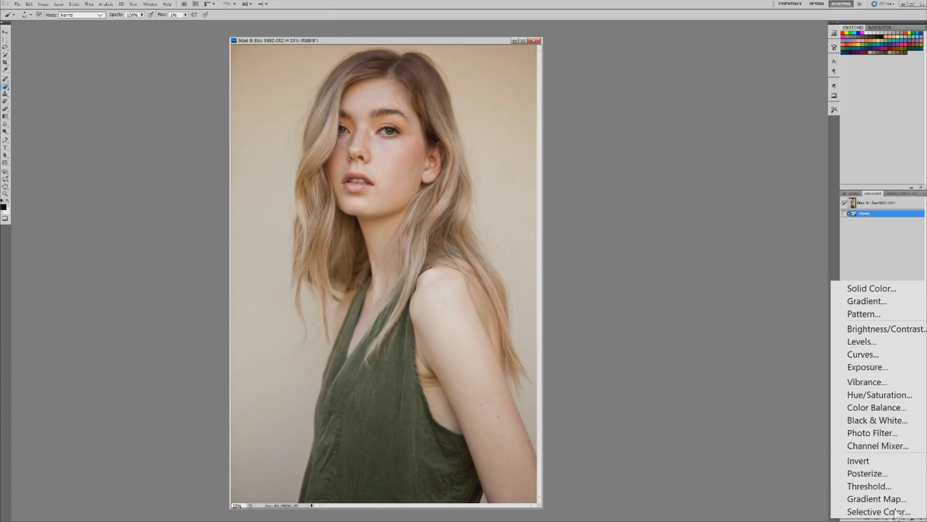
{"action": "left_click", "coordinate": [875, 360]}
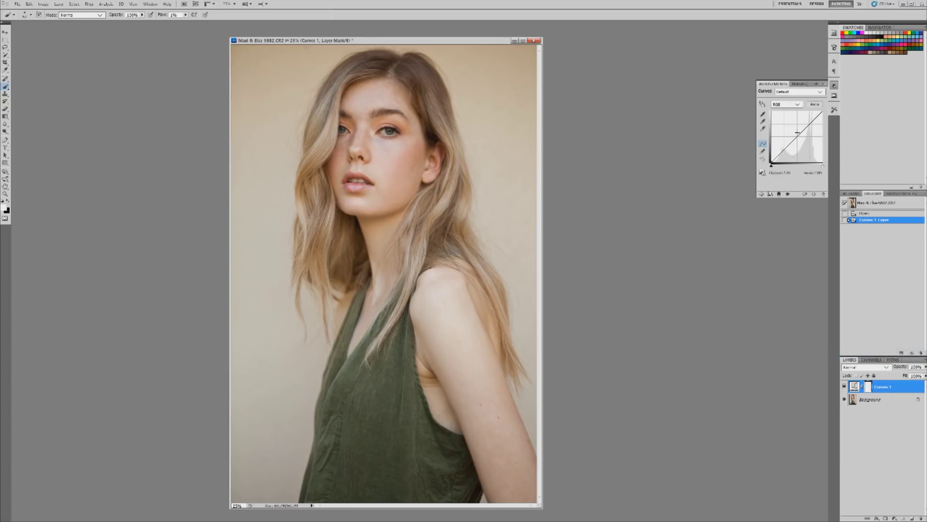
{"action": "left_click", "coordinate": [798, 133]}
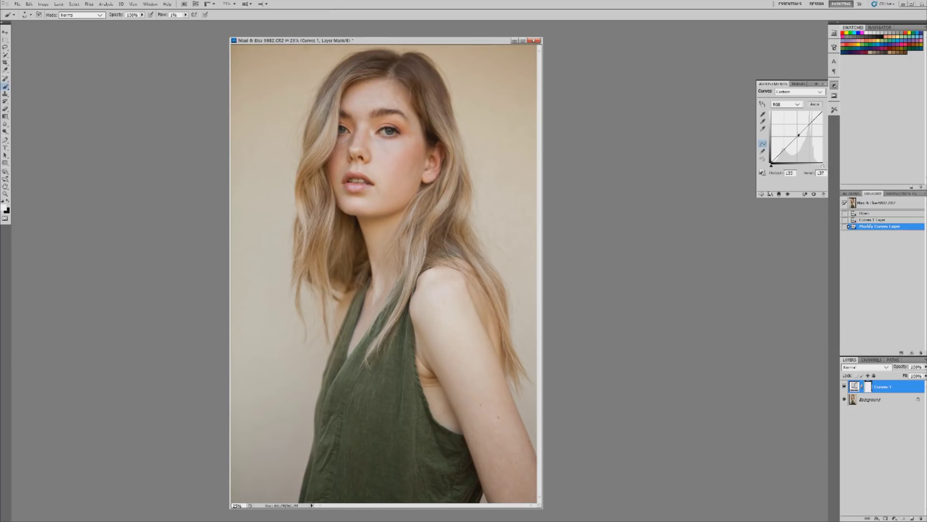
{"action": "left_click_drag", "start_coordinate": [799, 135], "coordinate": [794, 130]}
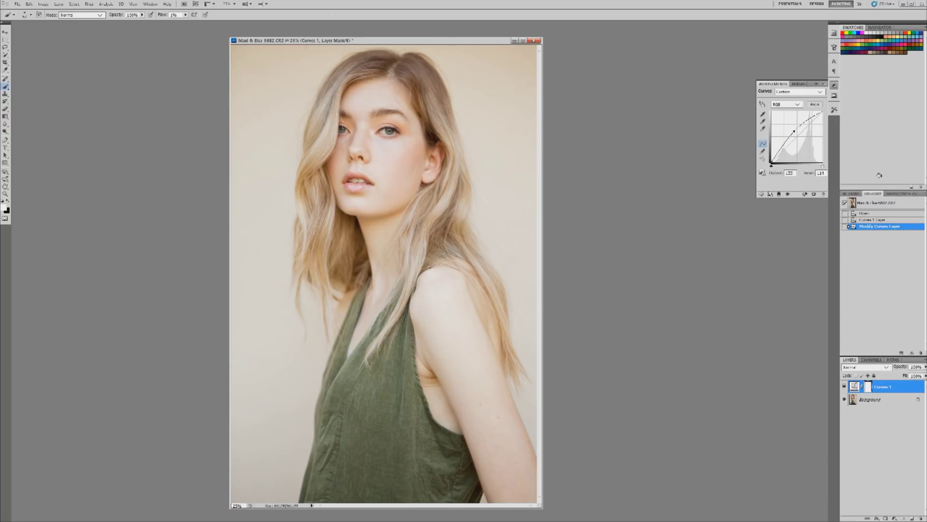
{"action": "key", "text": "ctrl+i"}
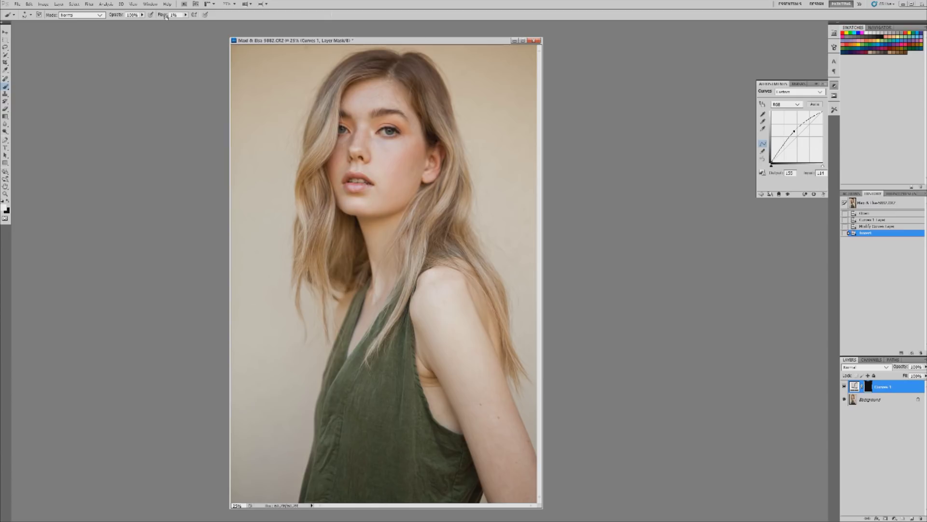
Step: With a small white brush at 1% flow, paint the Curves mask to lighten uneven spots under both eyes and beside the nose
{"action": "left_click", "coordinate": [5, 193]}
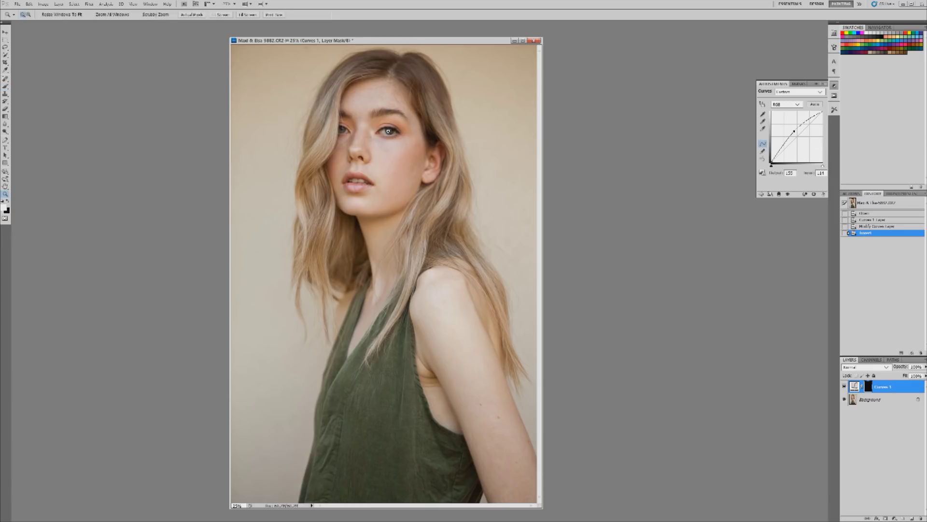
{"action": "left_click", "coordinate": [388, 131]}
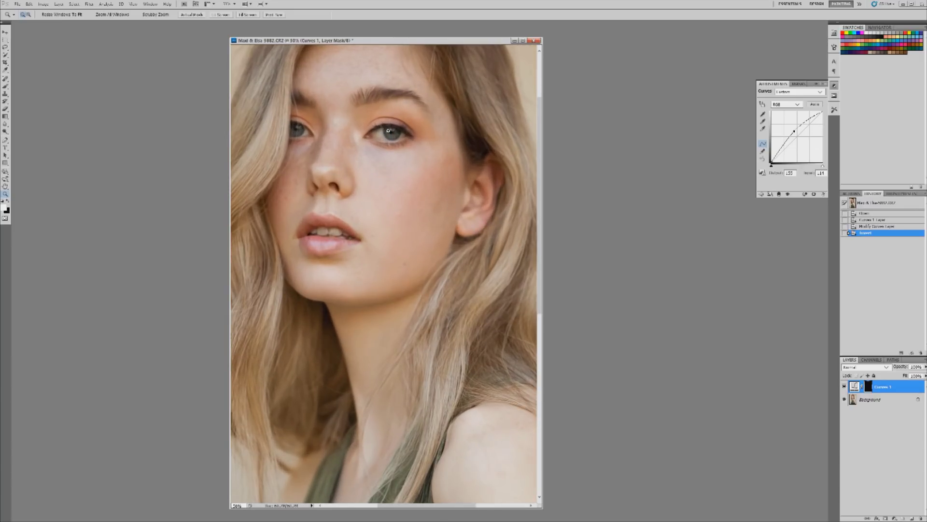
{"action": "key", "text": "ctrl+plus"}
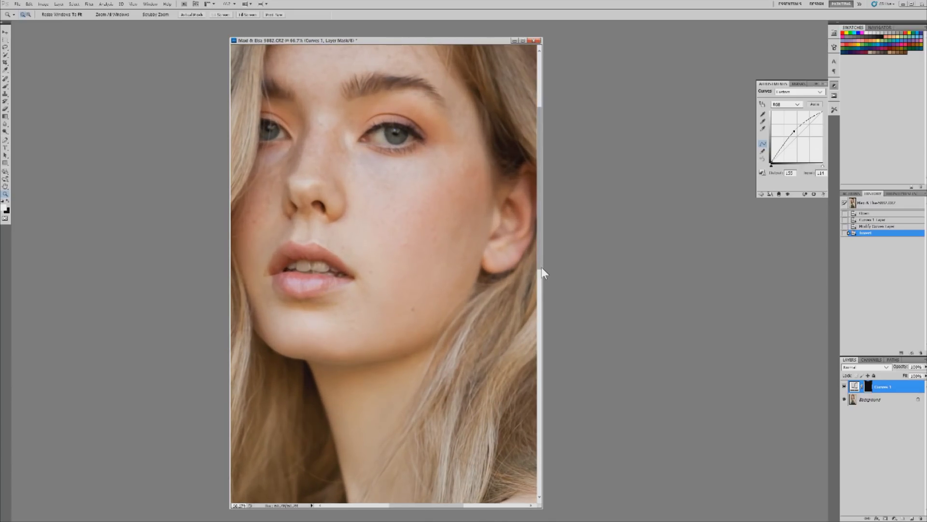
{"action": "left_click_drag", "start_coordinate": [542, 271], "coordinate": [746, 266]}
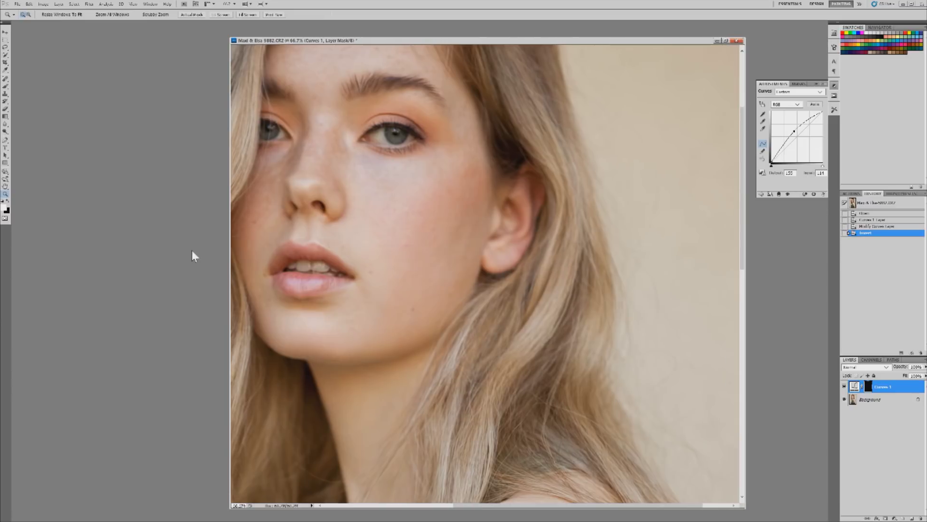
{"action": "left_click_drag", "start_coordinate": [229, 243], "coordinate": [57, 248]}
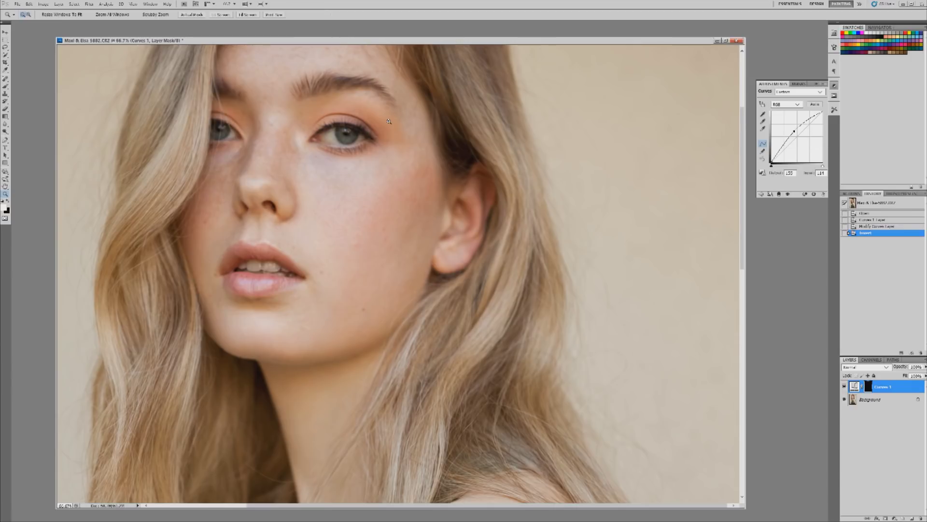
{"action": "left_click", "coordinate": [6, 86]}
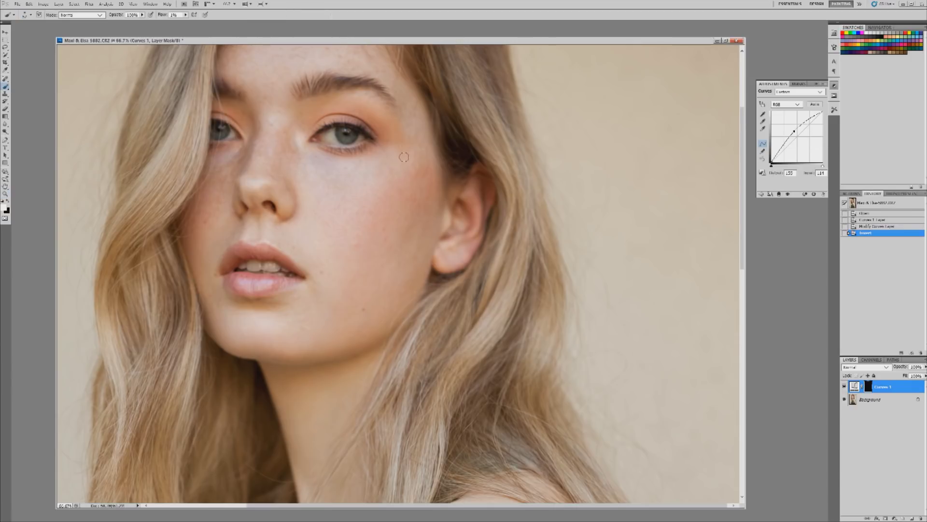
{"action": "left_click", "coordinate": [30, 15]}
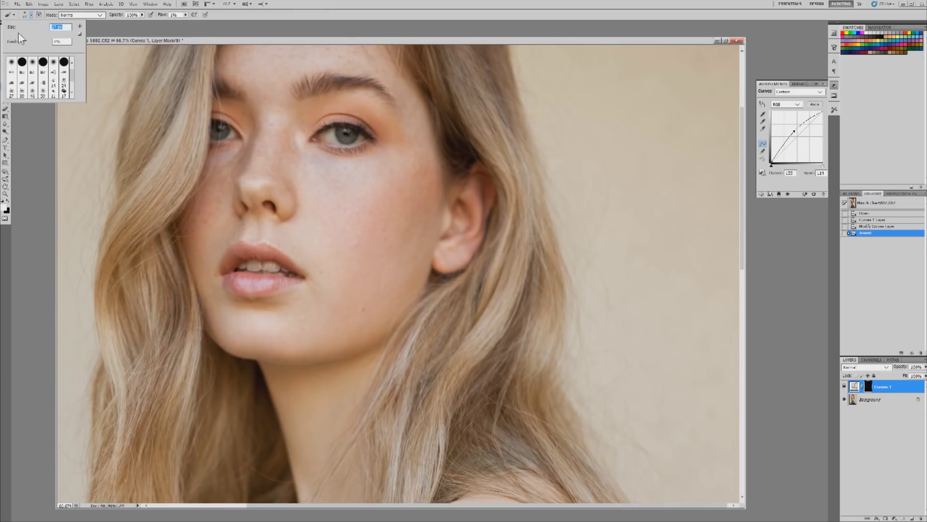
{"action": "left_click", "coordinate": [31, 15]}
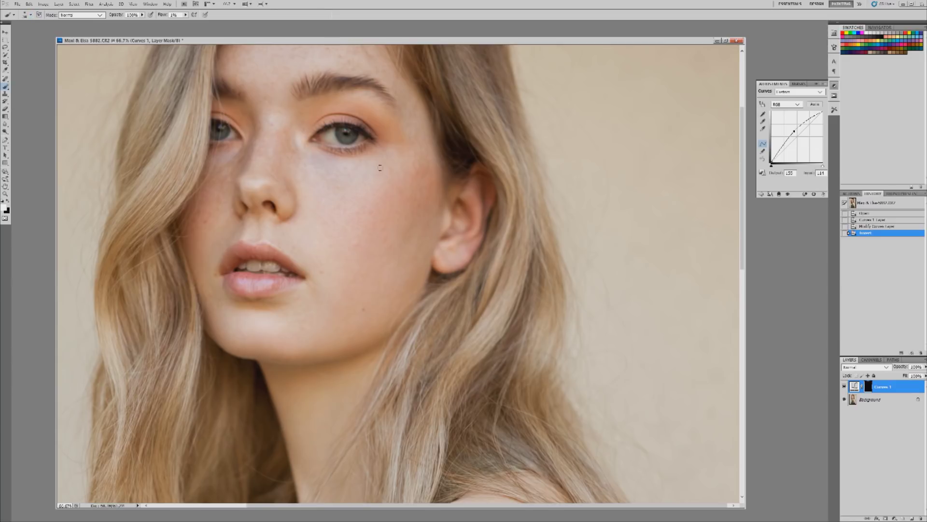
{"action": "left_click_drag", "start_coordinate": [382, 173], "coordinate": [393, 183]}
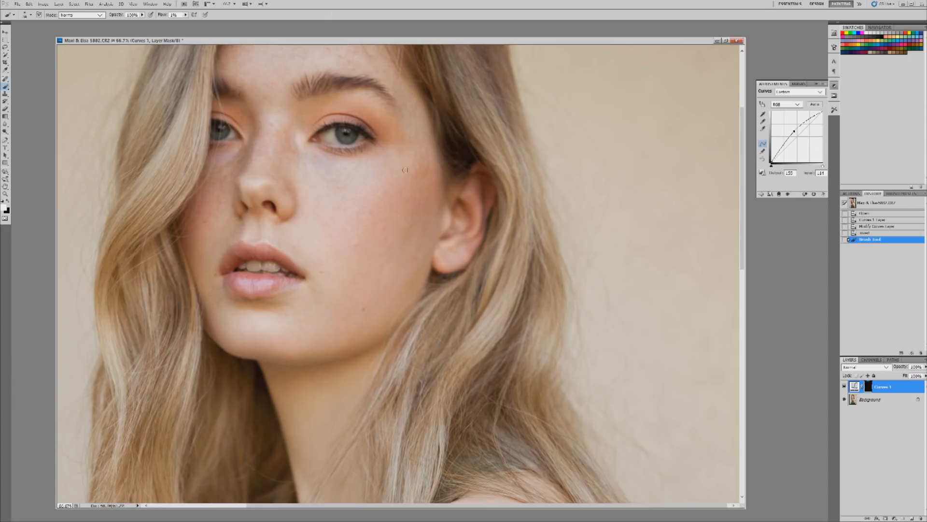
{"action": "left_click", "coordinate": [405, 170]}
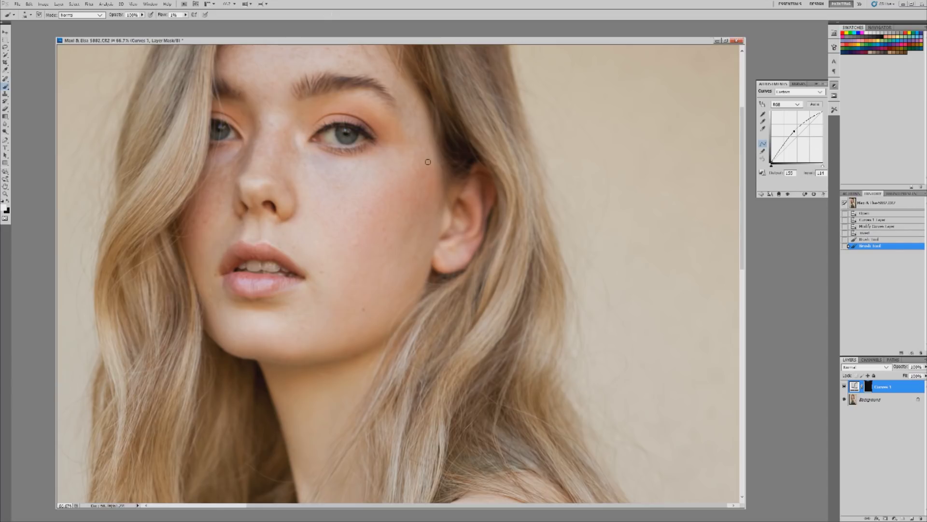
{"action": "left_click", "coordinate": [428, 161]}
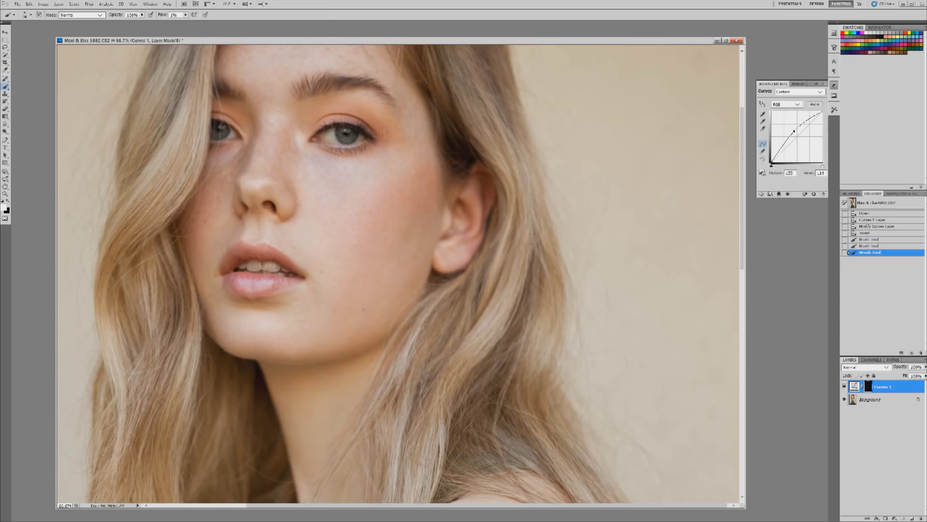
{"action": "left_click", "coordinate": [191, 237]}
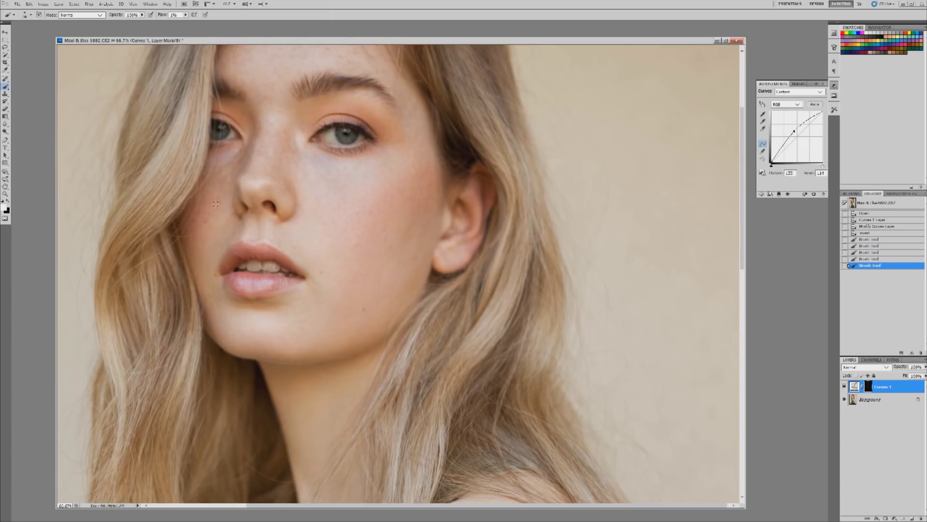
{"action": "left_click", "coordinate": [227, 176]}
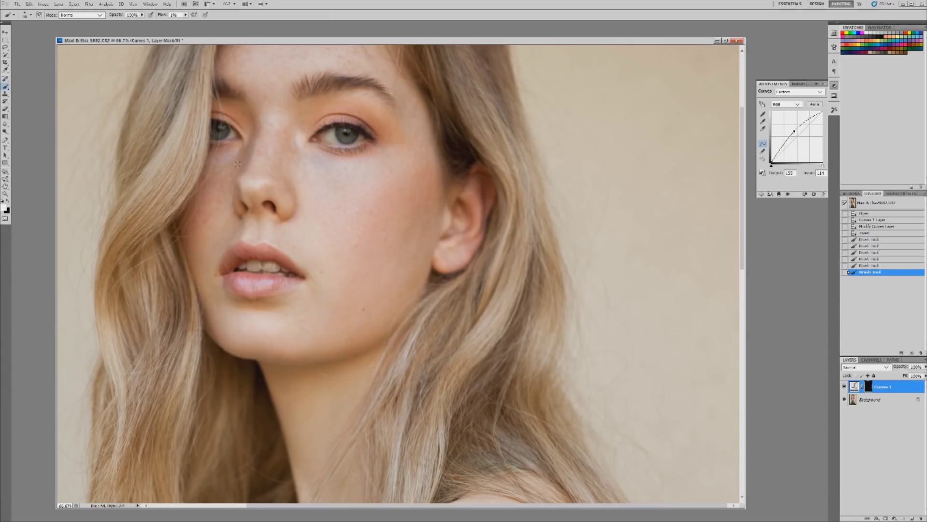
{"action": "left_click", "coordinate": [238, 164]}
{"action": "left_click", "coordinate": [217, 163]}
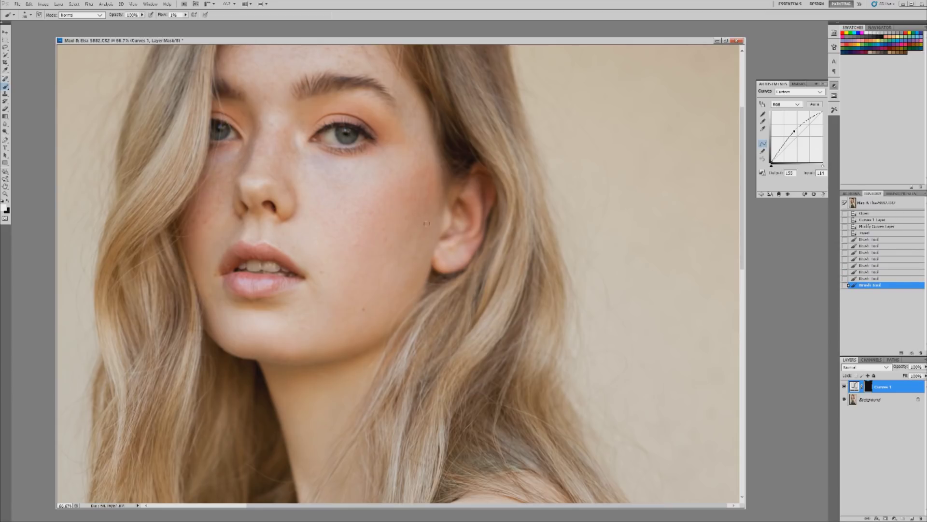
Step: Paint more white strokes on the Curves mask over the cheek near the ear, the skin beside the mouth and the chin
{"action": "left_click_drag", "start_coordinate": [423, 179], "coordinate": [419, 193]}
{"action": "left_click_drag", "start_coordinate": [419, 194], "coordinate": [414, 208]}
{"action": "left_click_drag", "start_coordinate": [413, 208], "coordinate": [406, 224]}
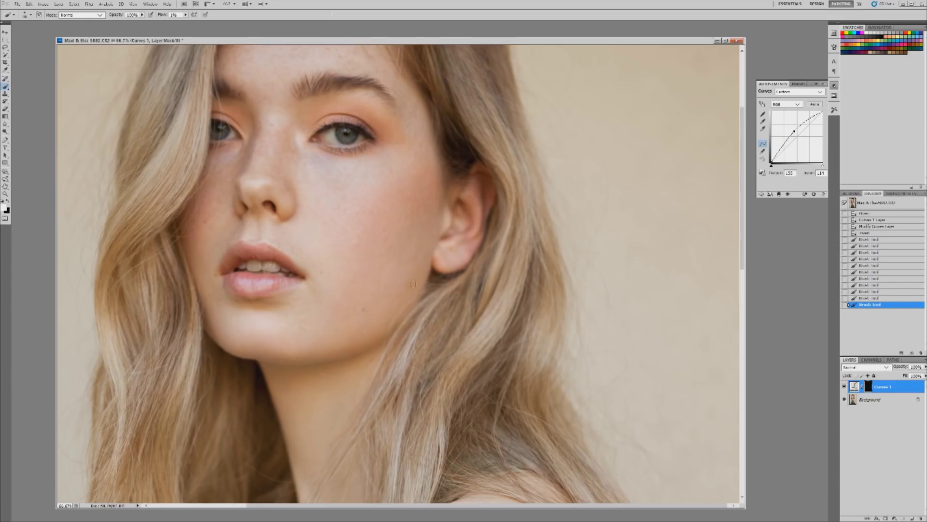
{"action": "left_click", "coordinate": [420, 250]}
{"action": "left_click", "coordinate": [428, 222]}
{"action": "left_click", "coordinate": [413, 216]}
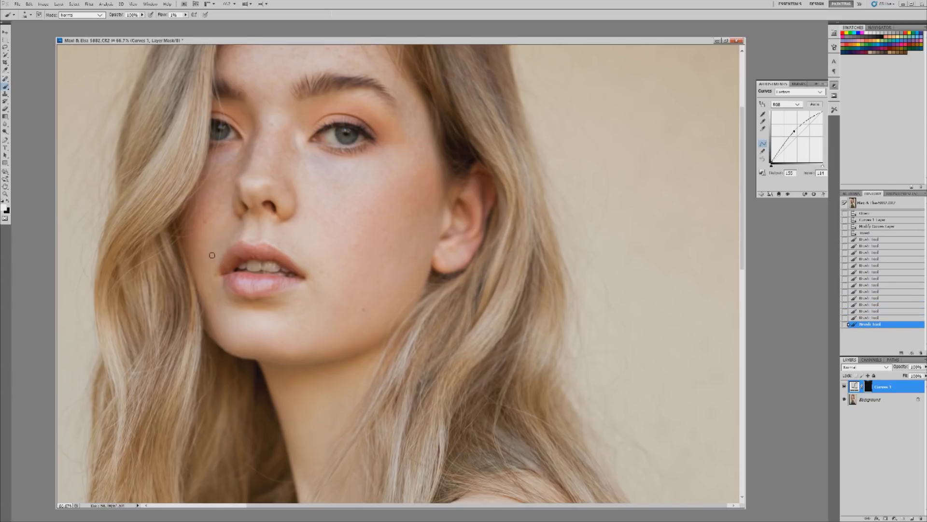
{"action": "left_click", "coordinate": [213, 256]}
{"action": "left_click", "coordinate": [239, 227]}
{"action": "left_click", "coordinate": [194, 253]}
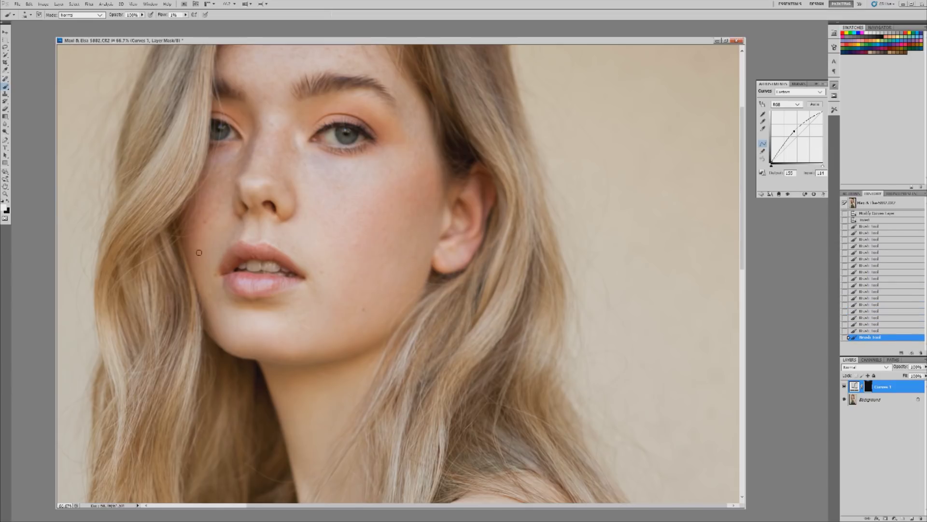
{"action": "left_click", "coordinate": [256, 334]}
{"action": "left_click", "coordinate": [290, 344]}
Step: Compare the portrait with and without the Curves layer, both close up on the face and zoomed out
{"action": "scroll", "coordinate": [740, 140], "scroll_direction": "up", "scroll_amount": 3}
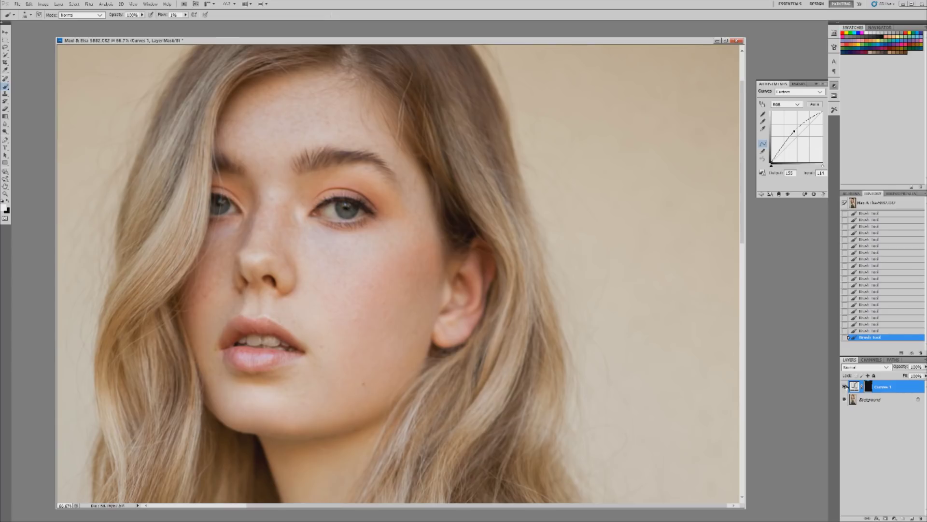
{"action": "left_click", "coordinate": [845, 386]}
{"action": "left_click", "coordinate": [845, 386]}
{"action": "left_click", "coordinate": [845, 387]}
{"action": "left_click", "coordinate": [845, 386]}
{"action": "left_click", "coordinate": [844, 387]}
{"action": "left_click", "coordinate": [844, 386]}
{"action": "left_click", "coordinate": [845, 387]}
{"action": "left_click", "coordinate": [845, 386]}
{"action": "left_click", "coordinate": [845, 385]}
{"action": "key", "text": "ctrl+minus"}
{"action": "key", "text": "ctrl+minus"}
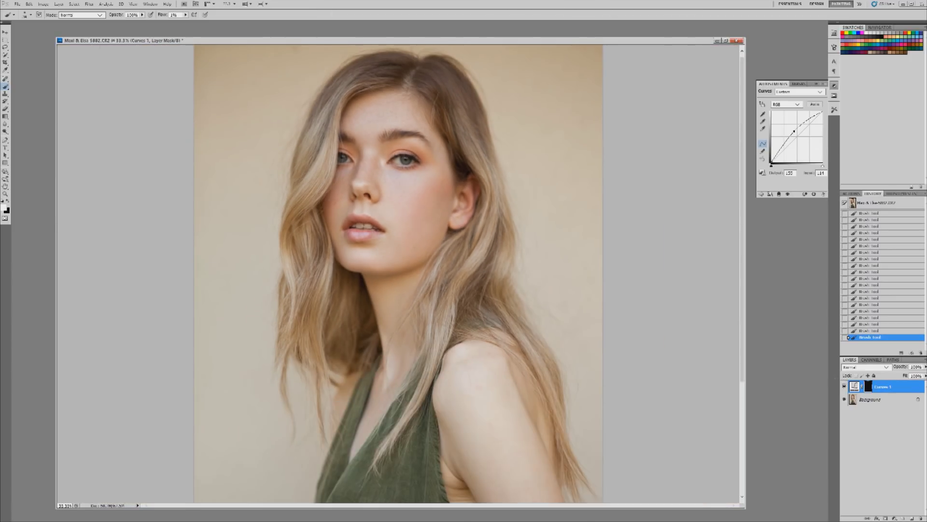
{"action": "left_click", "coordinate": [844, 387]}
{"action": "left_click", "coordinate": [844, 387]}
Step: Add a Black & White adjustment layer above the Curves layer with Tint enabled and its blend mode set to Luminosity
{"action": "left_click", "coordinate": [895, 519]}
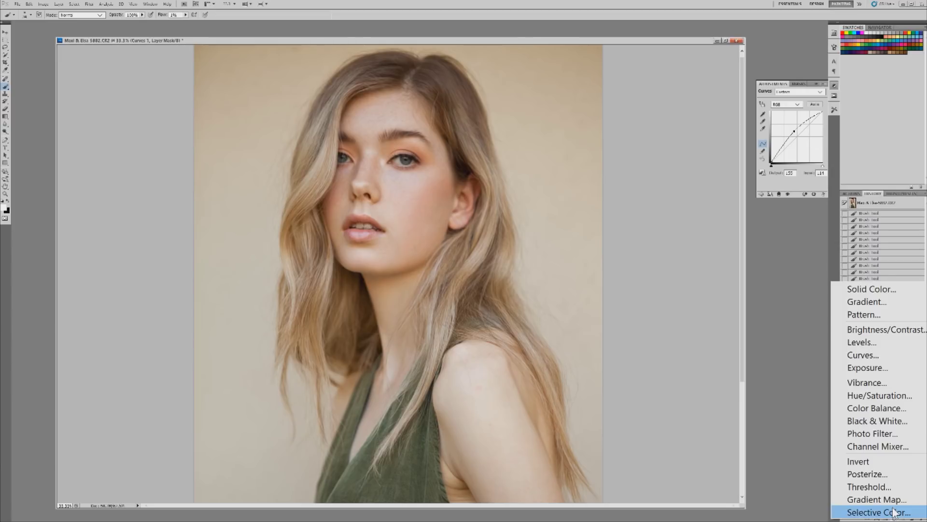
{"action": "left_click", "coordinate": [876, 421]}
{"action": "key", "text": "ctrl+minus"}
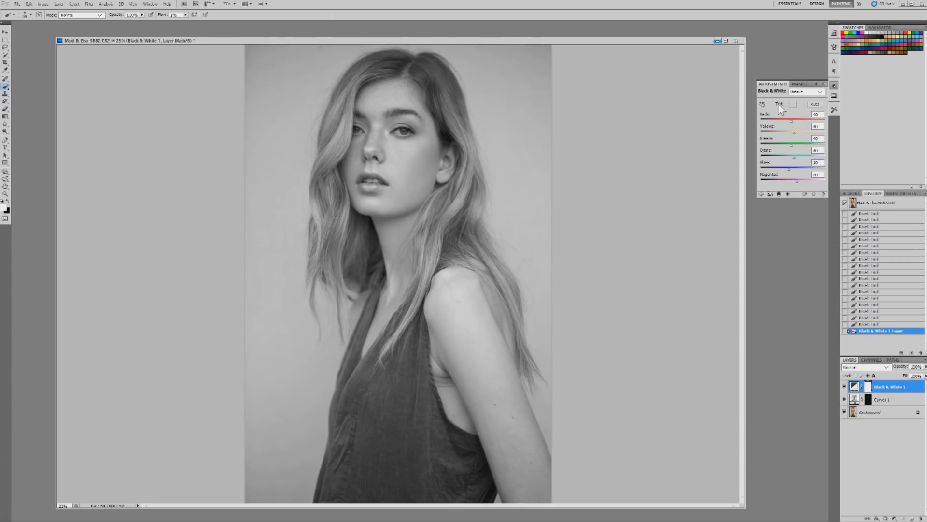
{"action": "left_click", "coordinate": [778, 103]}
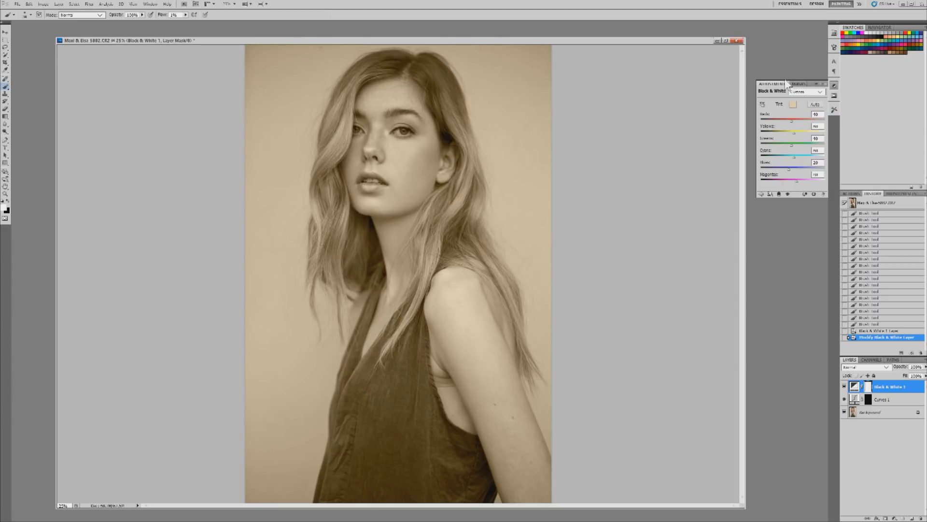
{"action": "left_click", "coordinate": [868, 368]}
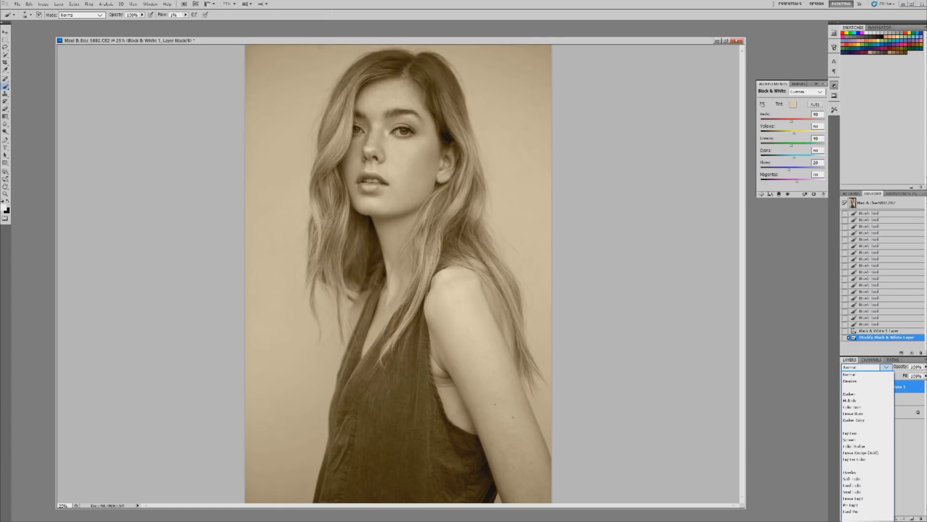
{"action": "left_click", "coordinate": [855, 521]}
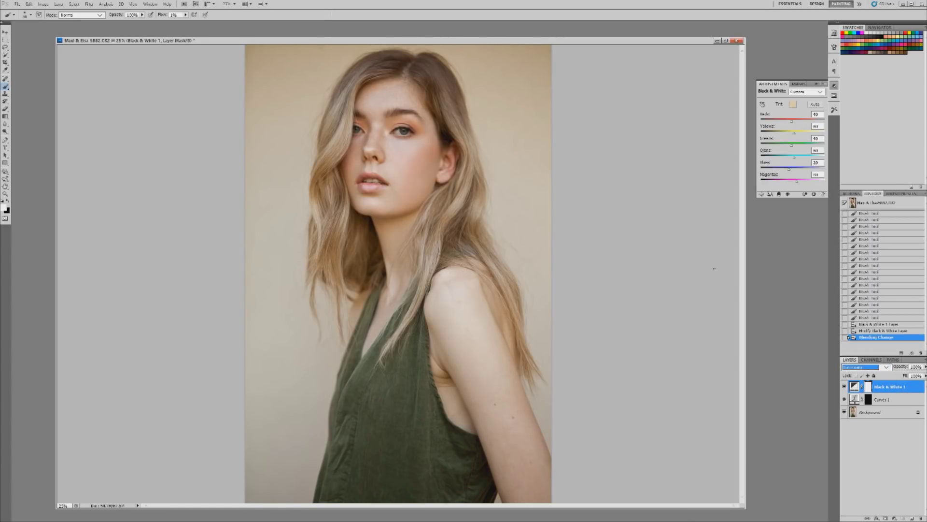
Step: Lower the Black & White layer's Reds to 22 and reduce its Yellows, comparing the portrait with and without the layer
{"action": "left_click", "coordinate": [845, 387]}
{"action": "left_click", "coordinate": [844, 387]}
{"action": "left_click_drag", "start_coordinate": [783, 121], "coordinate": [783, 122]}
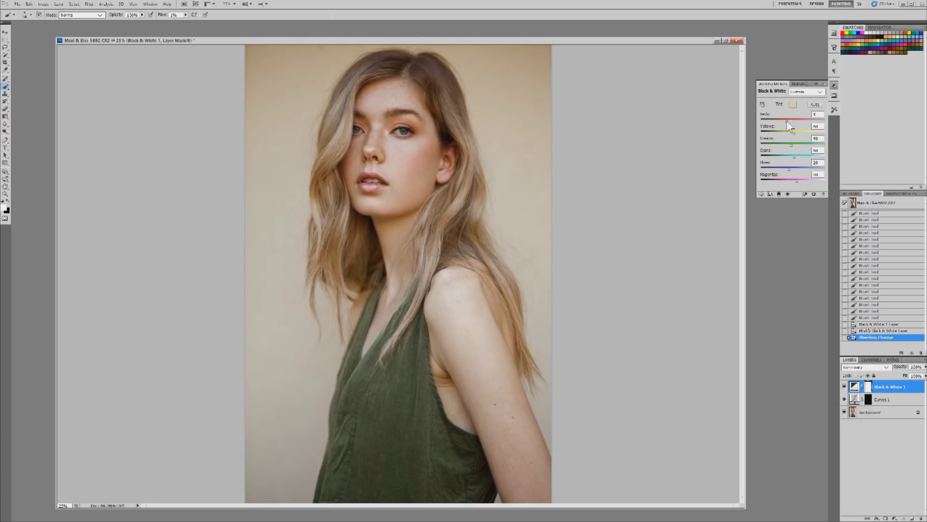
{"action": "left_click_drag", "start_coordinate": [787, 121], "coordinate": [786, 121]}
{"action": "left_click_drag", "start_coordinate": [795, 133], "coordinate": [789, 135]}
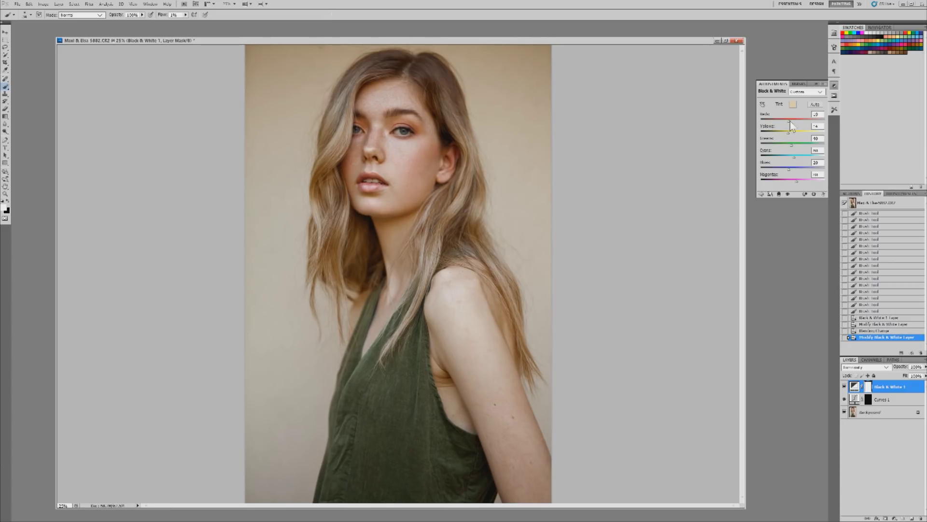
{"action": "left_click_drag", "start_coordinate": [790, 121], "coordinate": [791, 121]}
{"action": "left_click", "coordinate": [844, 386]}
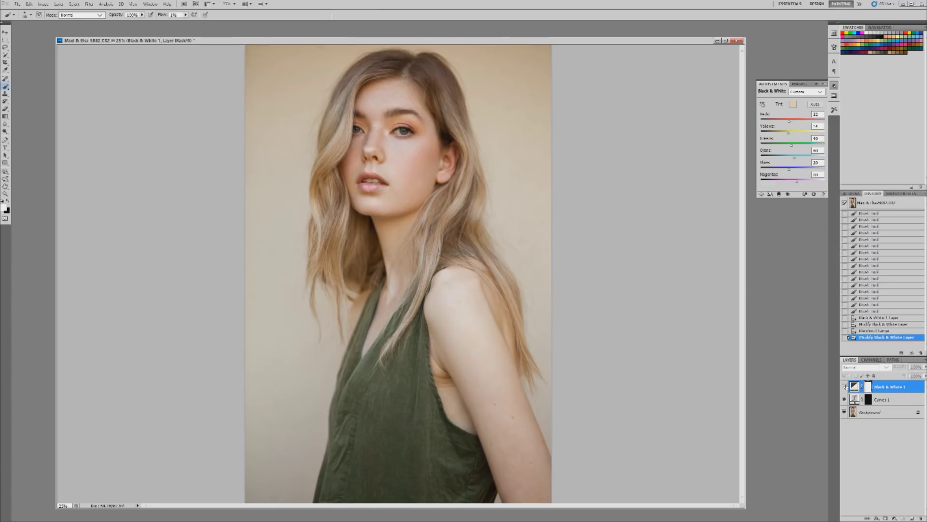
{"action": "left_click", "coordinate": [845, 386]}
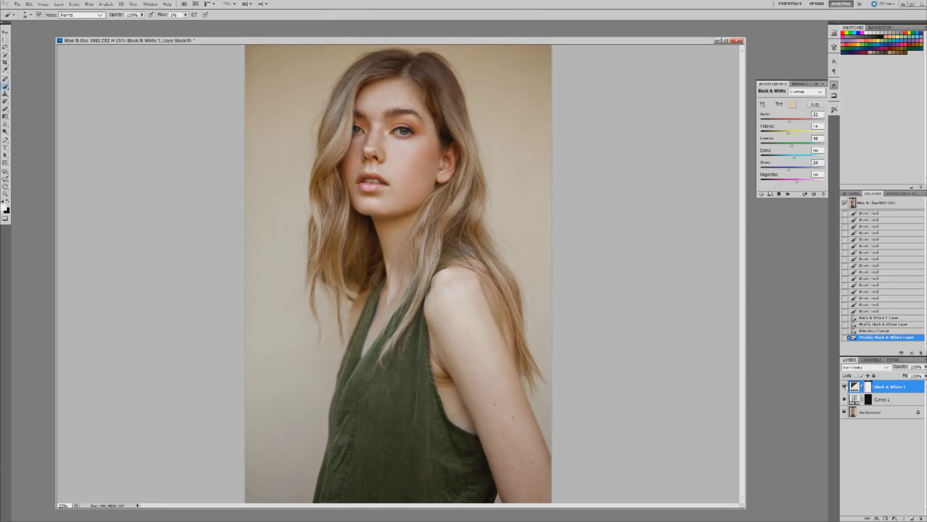
{"action": "left_click", "coordinate": [845, 386]}
{"action": "left_click", "coordinate": [846, 386]}
Step: Add a Selective Color adjustment layer above the Black & White layer, raising Cyan and slightly shifting Magenta in the Whites
{"action": "left_click", "coordinate": [894, 518]}
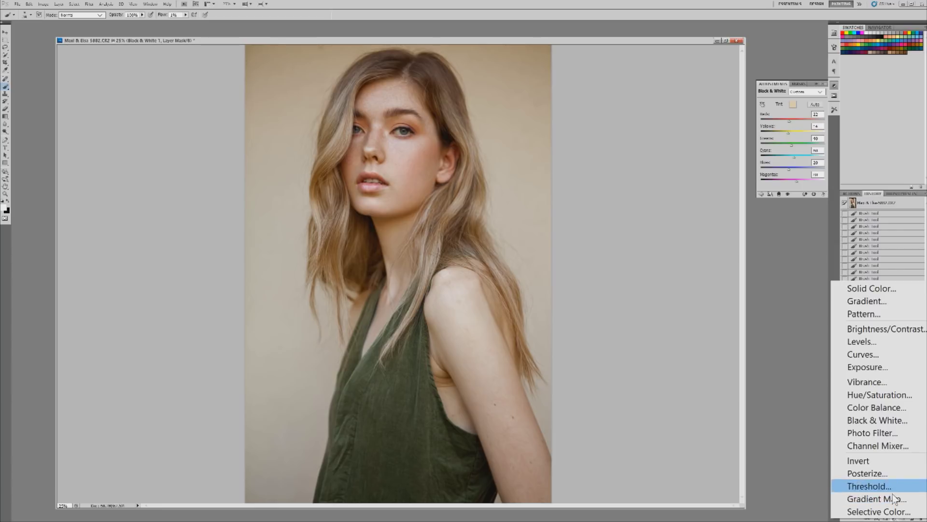
{"action": "left_click", "coordinate": [890, 513]}
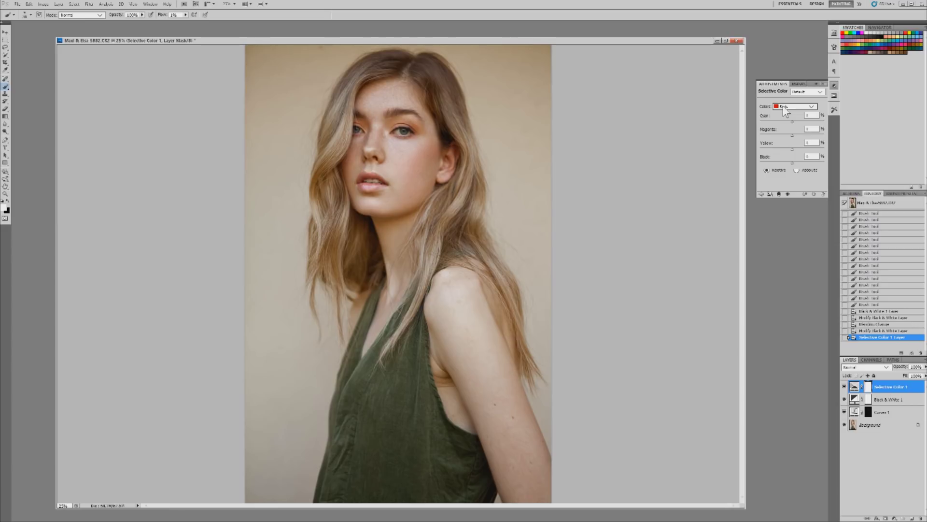
{"action": "left_click", "coordinate": [784, 110]}
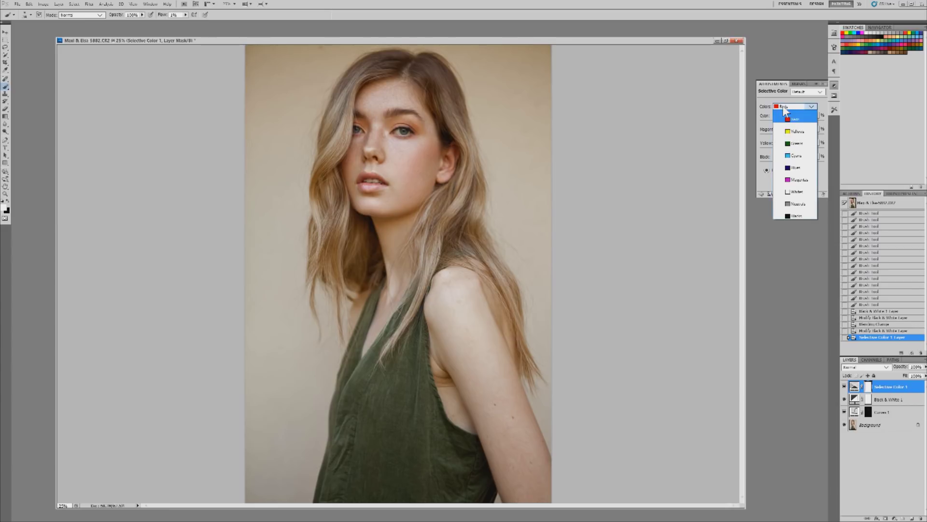
{"action": "left_click", "coordinate": [797, 192]}
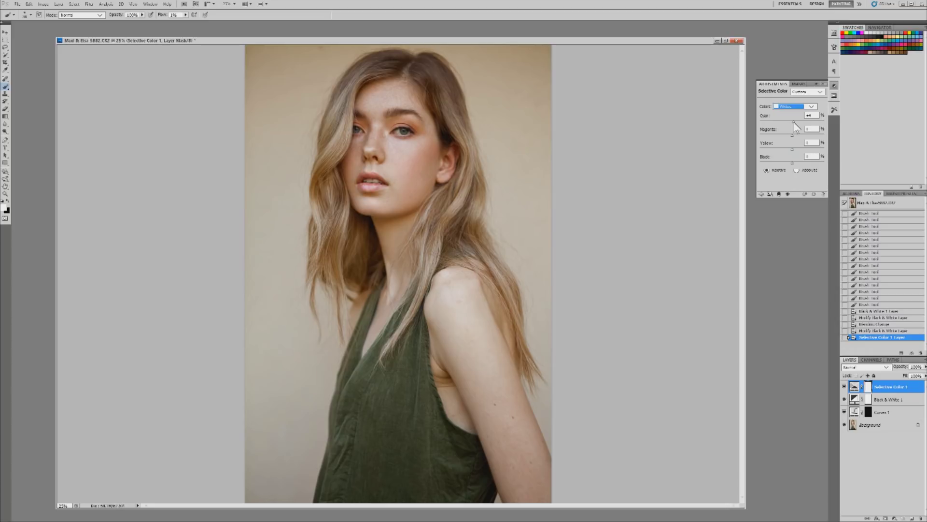
{"action": "left_click_drag", "start_coordinate": [796, 122], "coordinate": [803, 122]}
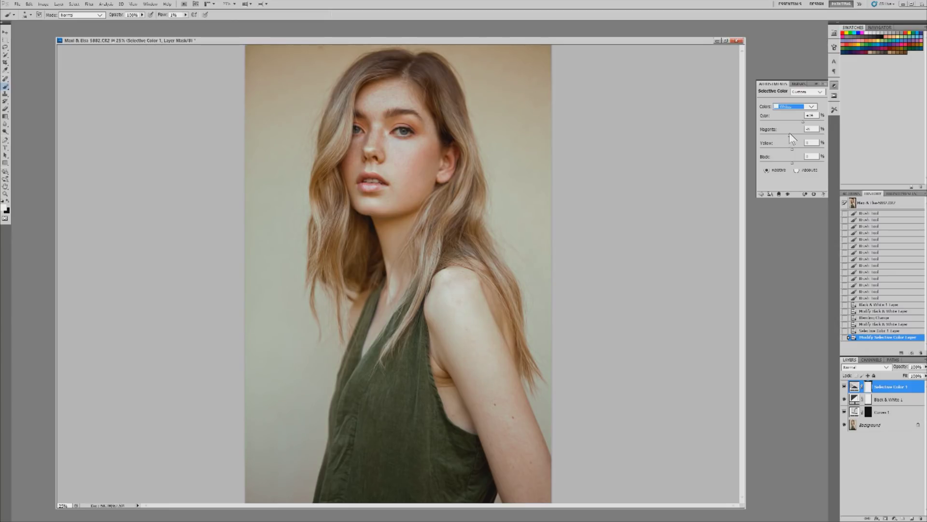
{"action": "left_click_drag", "start_coordinate": [792, 132], "coordinate": [790, 132]}
Step: Slightly adjust Magenta and Yellow for both the Neutrals and the Blacks of the Selective Color layer
{"action": "left_click", "coordinate": [781, 104]}
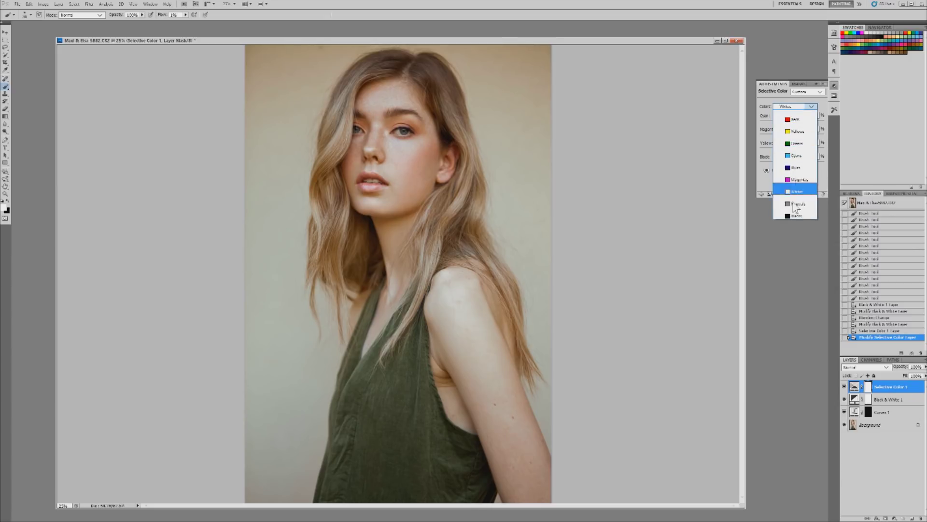
{"action": "left_click", "coordinate": [793, 203]}
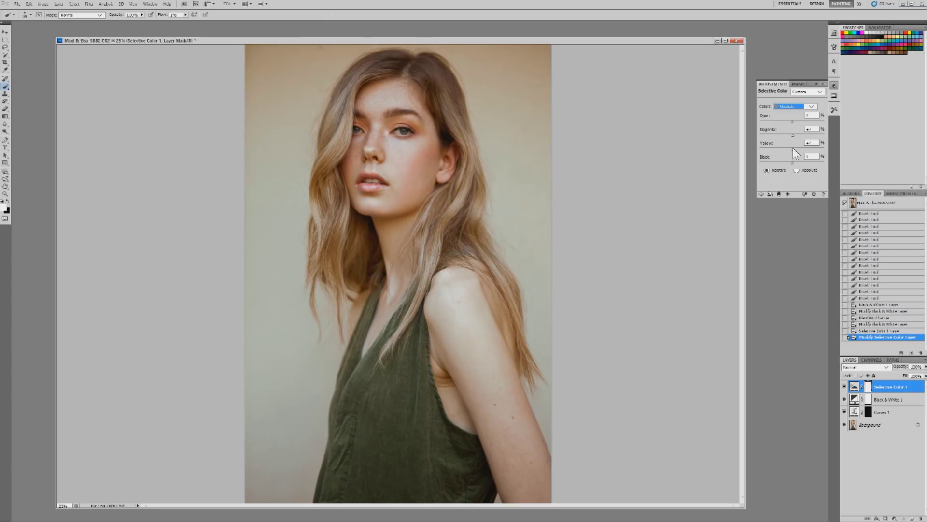
{"action": "left_click", "coordinate": [785, 108]}
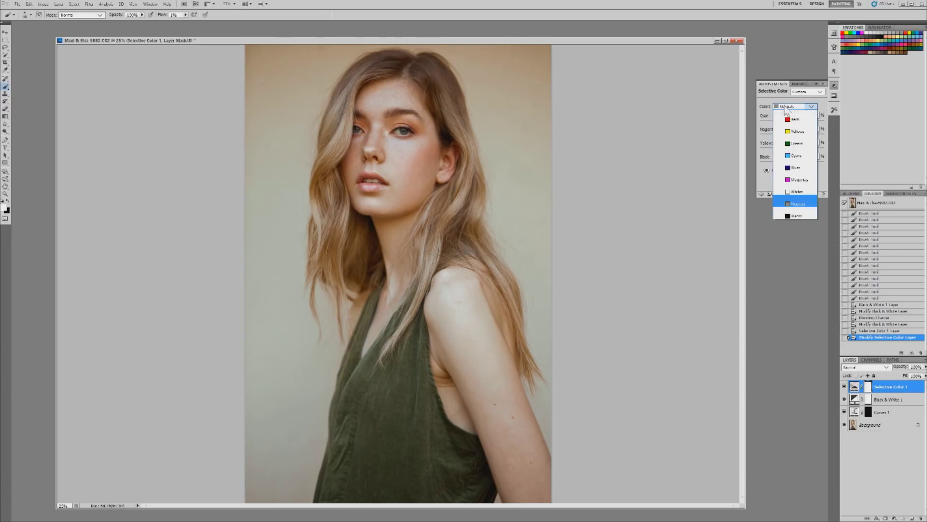
{"action": "left_click", "coordinate": [783, 217]}
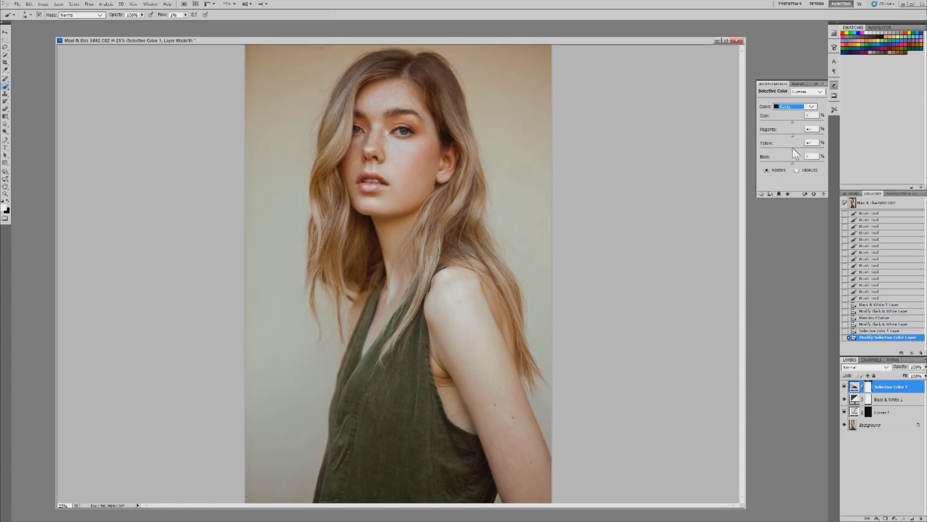
Step: Reduce the Selective Color layer's opacity to 80% and compare the portrait with and without it
{"action": "left_click", "coordinate": [844, 387]}
{"action": "left_click", "coordinate": [844, 387]}
{"action": "left_click", "coordinate": [916, 367]}
{"action": "left_click", "coordinate": [925, 367]}
{"action": "left_click_drag", "start_coordinate": [920, 375], "coordinate": [921, 379]}
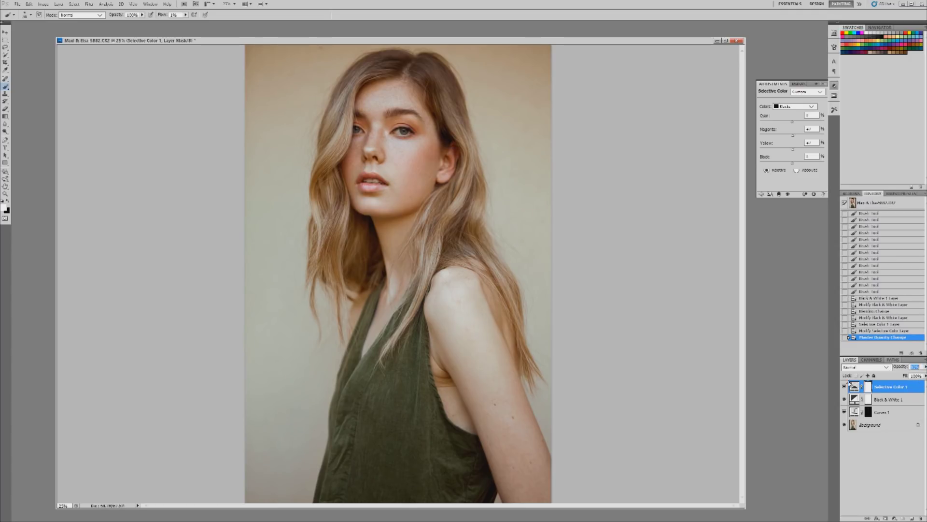
{"action": "left_click", "coordinate": [845, 387]}
{"action": "left_click", "coordinate": [845, 387]}
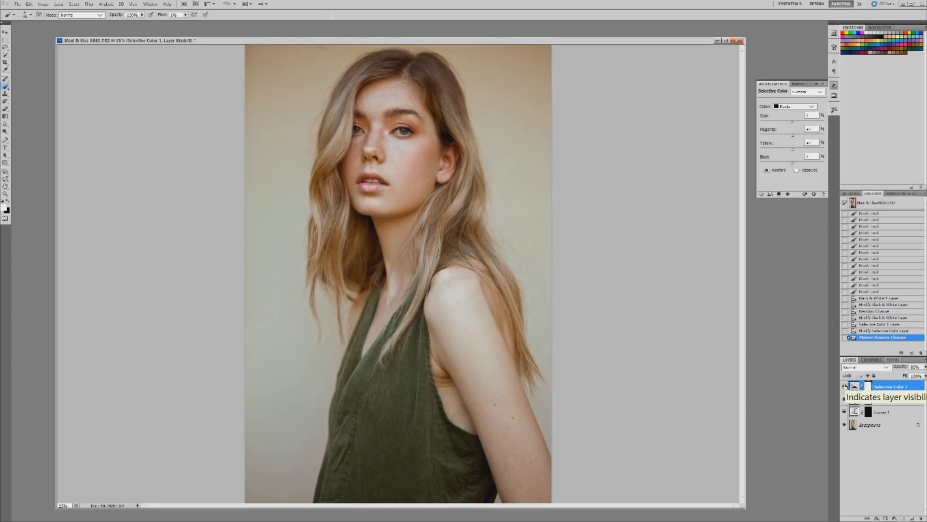
Step: Add a Levels adjustment layer, moving the white input point slightly inward and setting the black input level to 2
{"action": "left_click", "coordinate": [895, 518]}
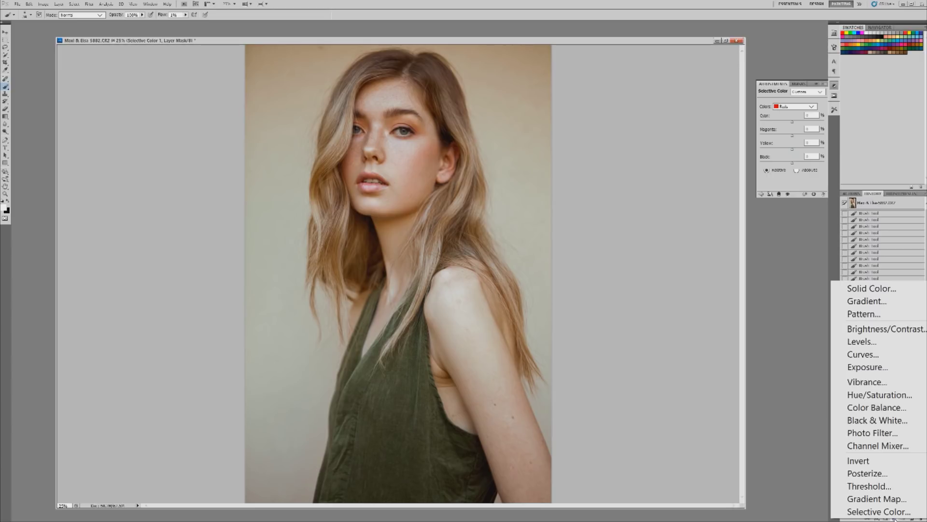
{"action": "left_click", "coordinate": [864, 347]}
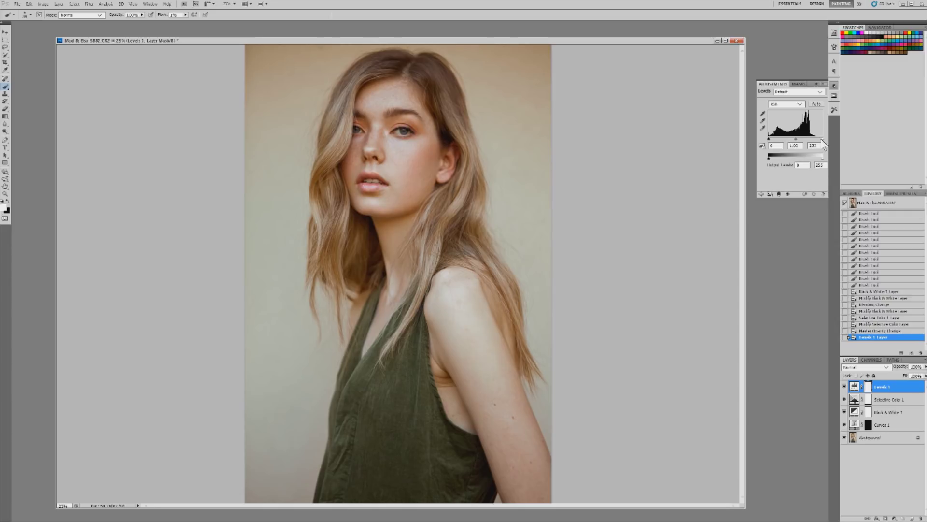
{"action": "left_click_drag", "start_coordinate": [824, 143], "coordinate": [821, 144]}
{"action": "left_click_drag", "start_coordinate": [822, 139], "coordinate": [822, 144]}
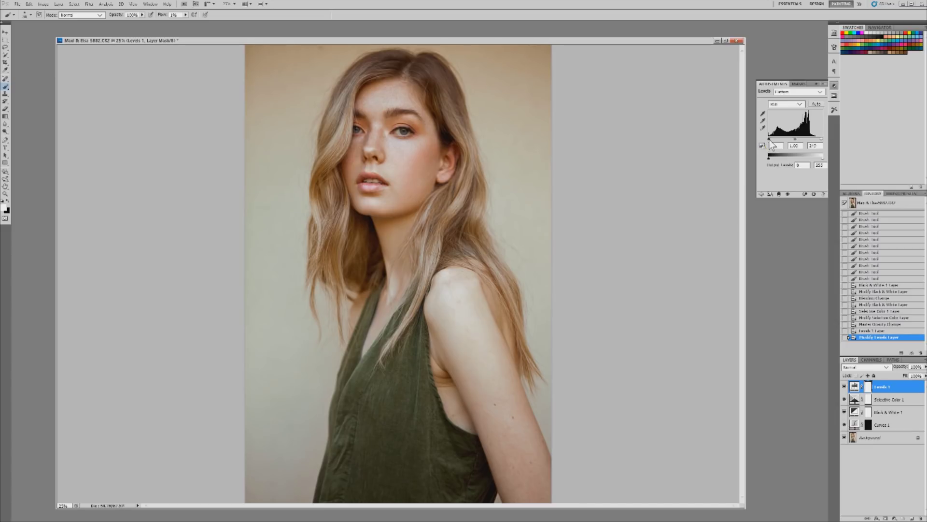
{"action": "type", "text": "2"}
{"action": "left_click", "coordinate": [835, 86]}
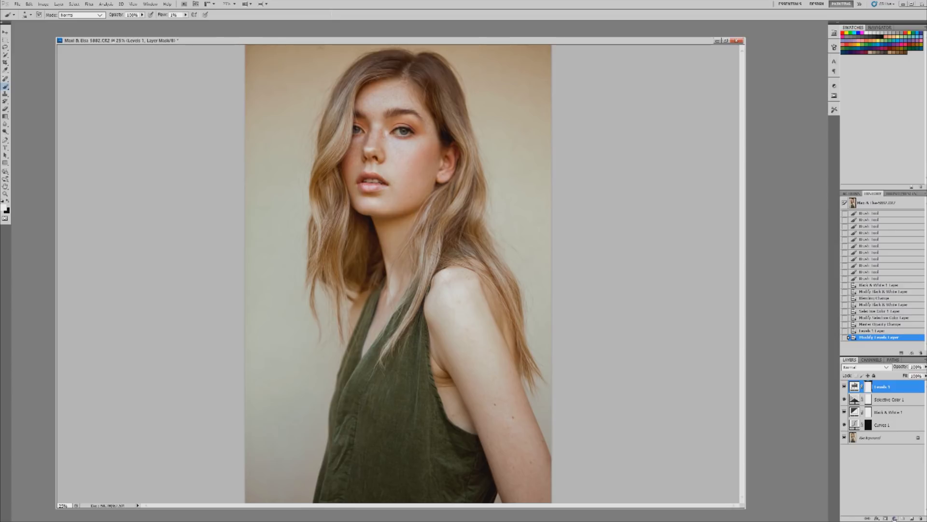
Step: Add a Solid Color fill layer in dark blue above the Levels layer
{"action": "left_click", "coordinate": [895, 519]}
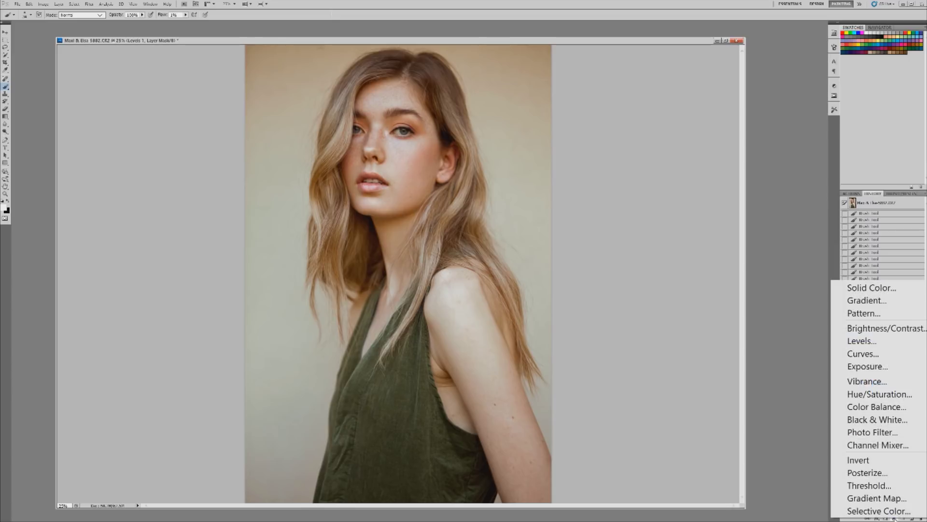
{"action": "left_click", "coordinate": [858, 289]}
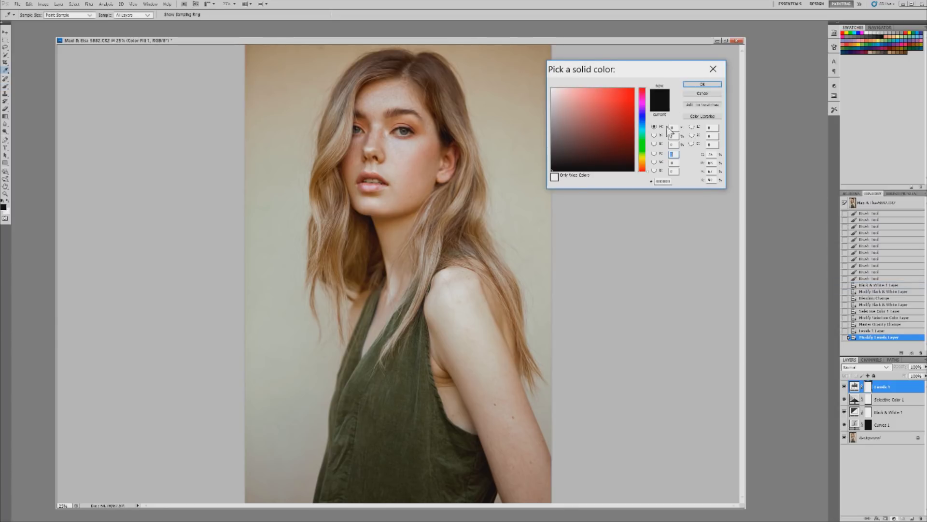
{"action": "left_click", "coordinate": [642, 117]}
{"action": "left_click_drag", "start_coordinate": [618, 131], "coordinate": [620, 137]}
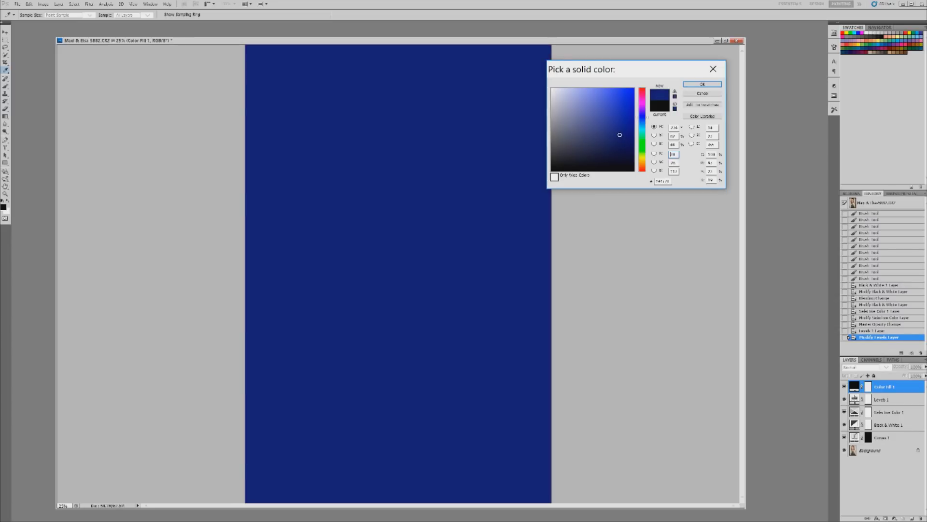
{"action": "left_click", "coordinate": [702, 84]}
{"action": "key", "text": "b"}
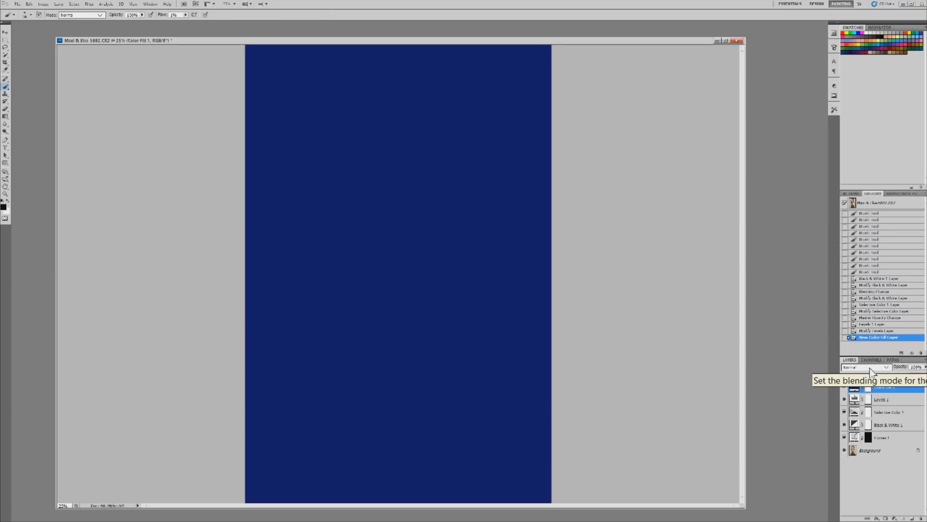
Step: Blend the blue fill layer in Soft Light at 10% opacity and compare the portrait with and without it
{"action": "left_click", "coordinate": [870, 368]}
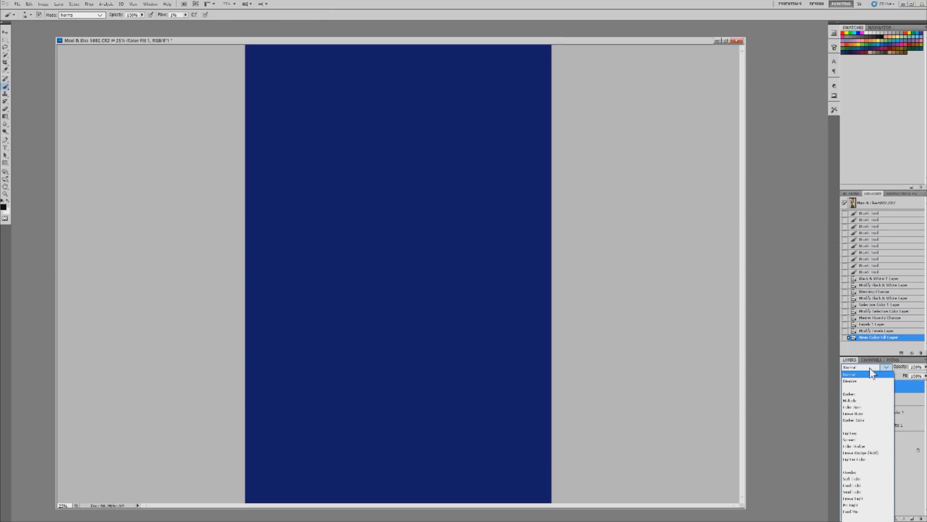
{"action": "left_click", "coordinate": [852, 479]}
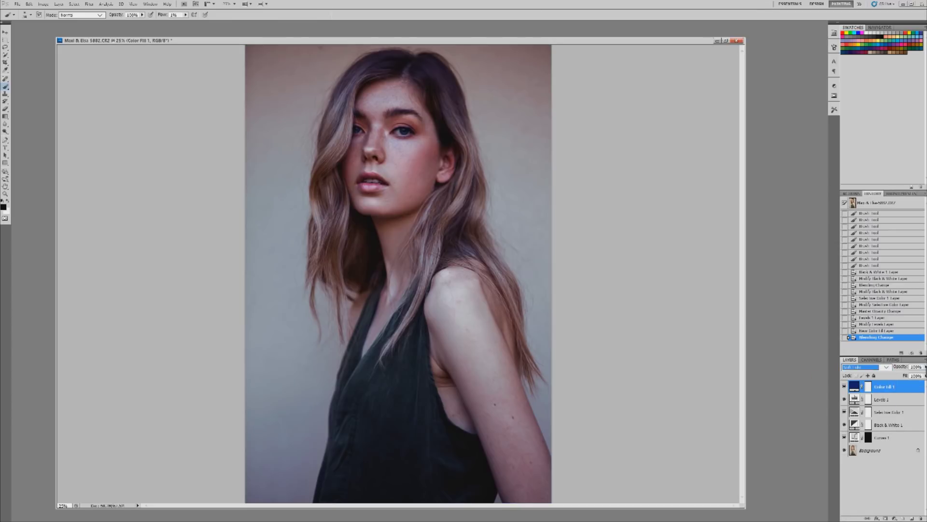
{"action": "left_click_drag", "start_coordinate": [926, 368], "coordinate": [897, 379]}
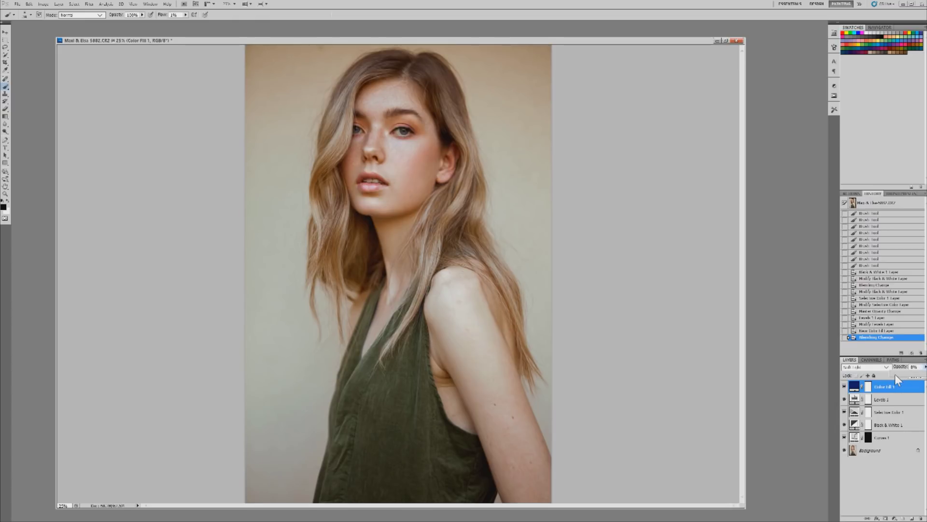
{"action": "left_click_drag", "start_coordinate": [896, 379], "coordinate": [897, 379]}
{"action": "left_click_drag", "start_coordinate": [897, 378], "coordinate": [897, 378]}
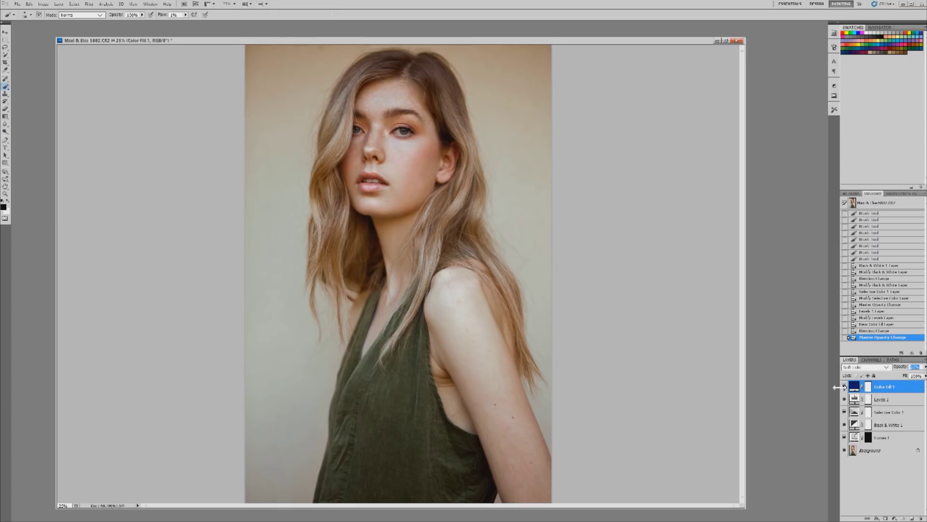
{"action": "left_click", "coordinate": [843, 387]}
{"action": "left_click", "coordinate": [844, 387]}
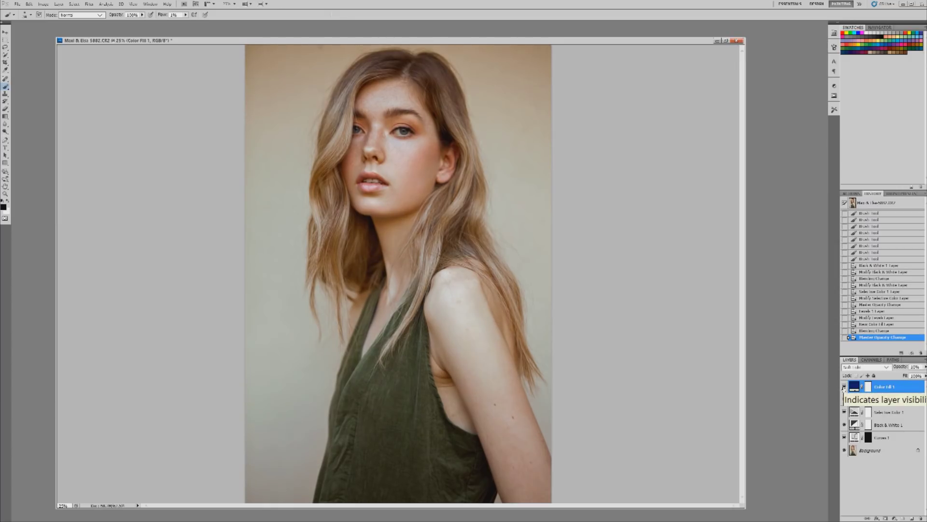
{"action": "left_click", "coordinate": [844, 387]}
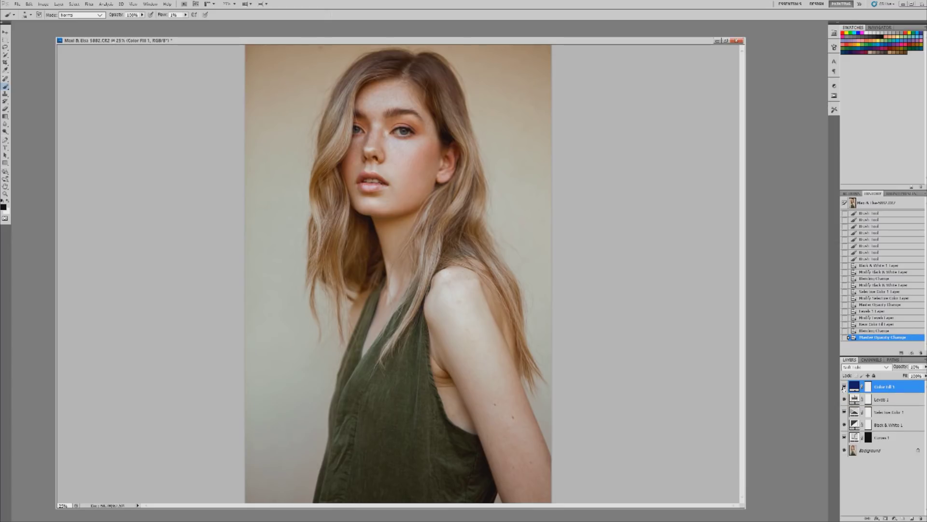
{"action": "left_click", "coordinate": [843, 387]}
Step: Add a Vibrance adjustment layer with slightly lowered vibrance, and compare a history snapshot of the retouched portrait with the original photo
{"action": "left_click", "coordinate": [895, 518]}
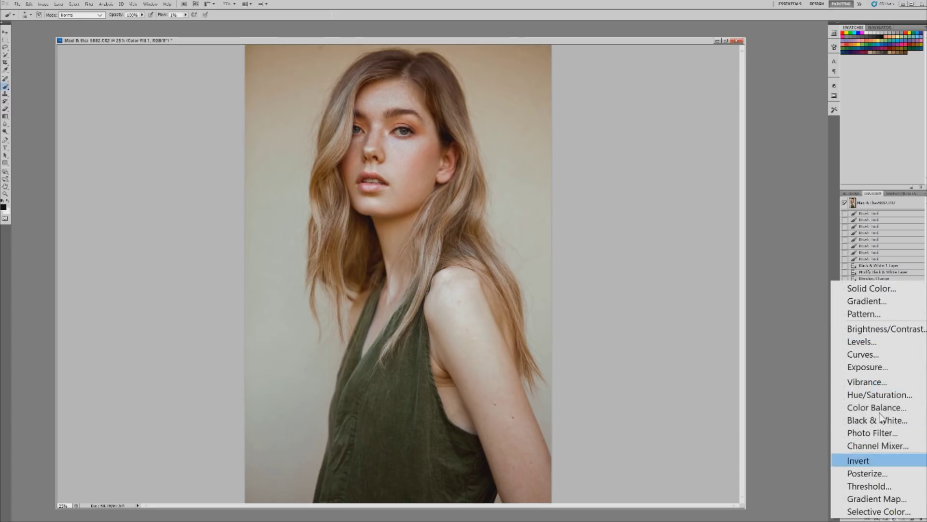
{"action": "left_click", "coordinate": [881, 388]}
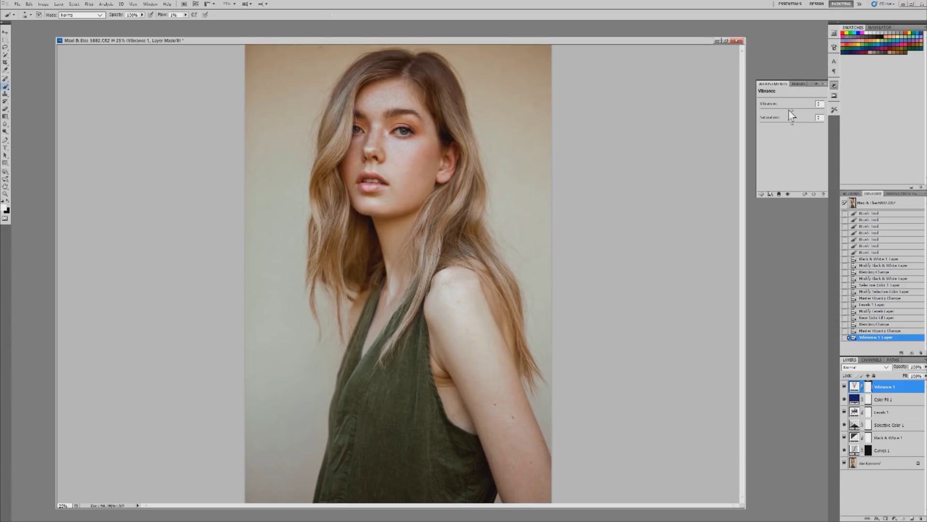
{"action": "left_click", "coordinate": [789, 109]}
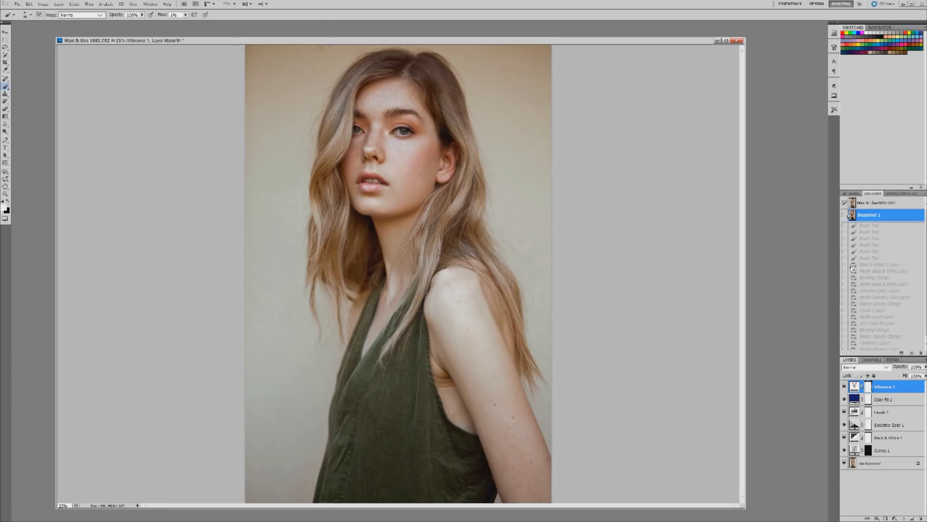
{"action": "left_click", "coordinate": [872, 203]}
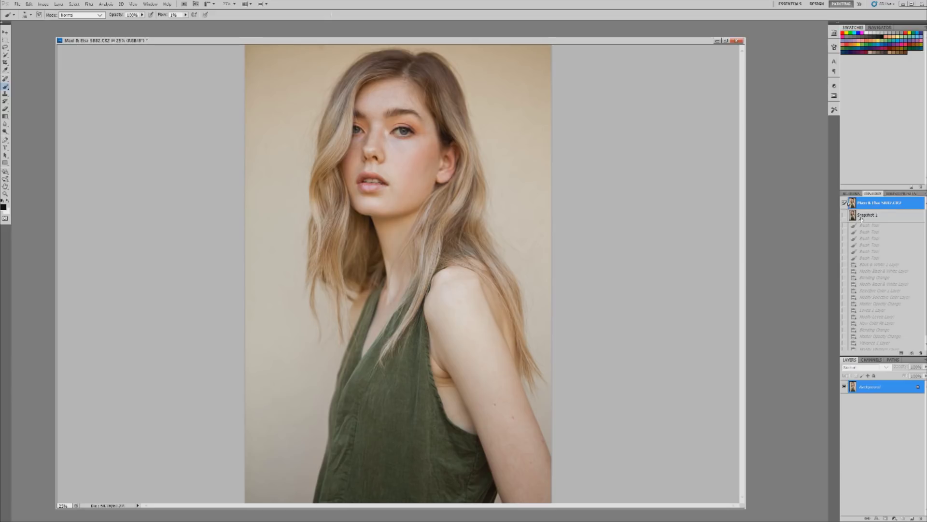
{"action": "left_click", "coordinate": [861, 218]}
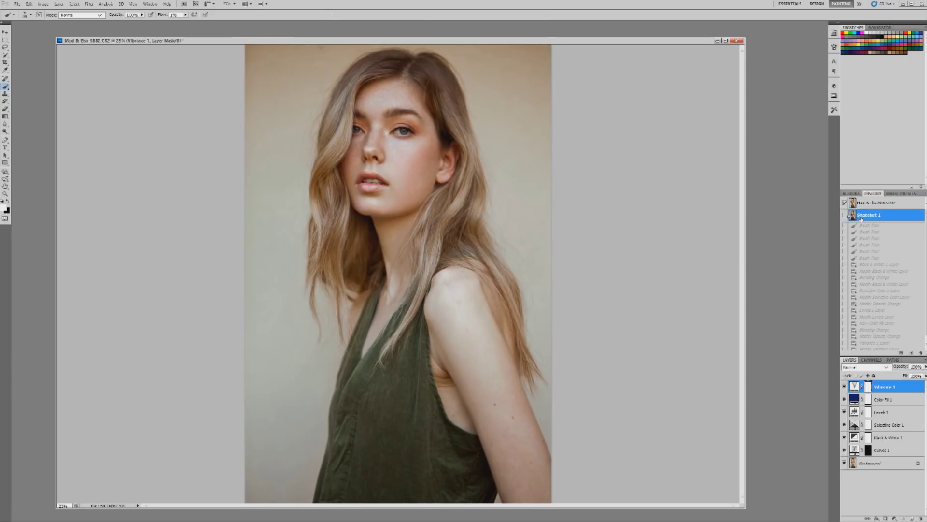